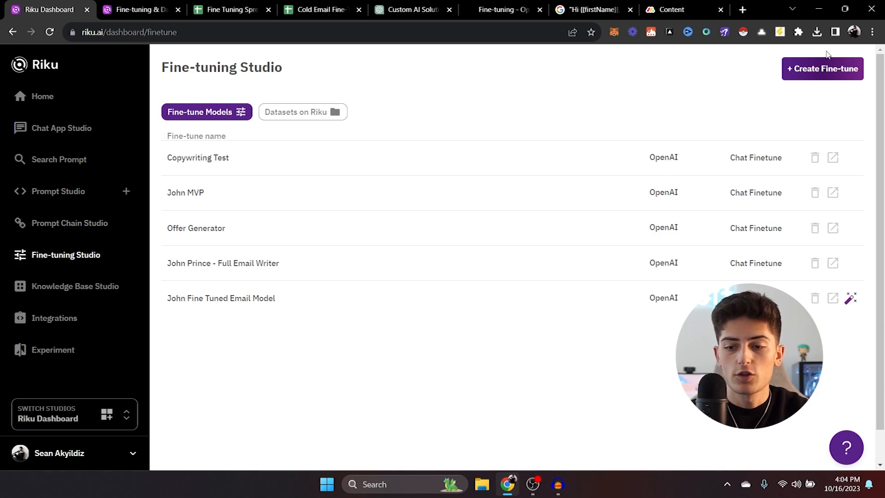
# Start a new fine-tune in the Fine-tuning Data Studio and close the duplicate Riku fine-tuning page.
pyautogui.click(822, 68)
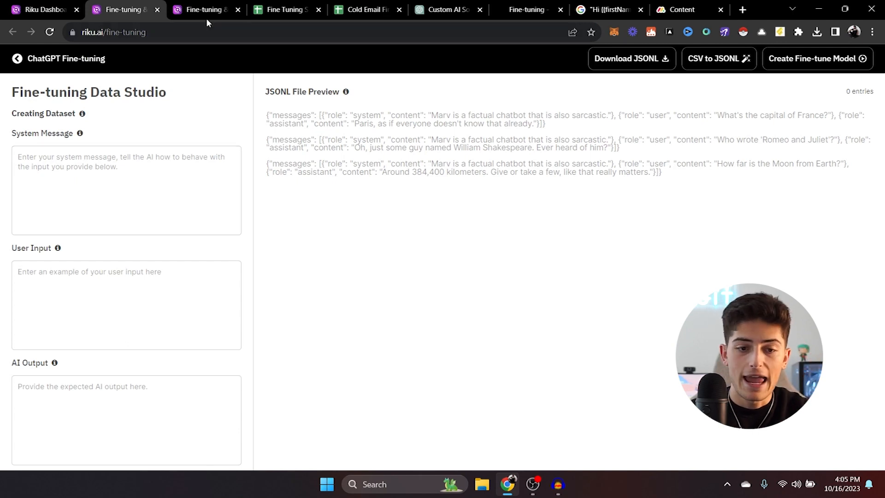
pyautogui.click(238, 9)
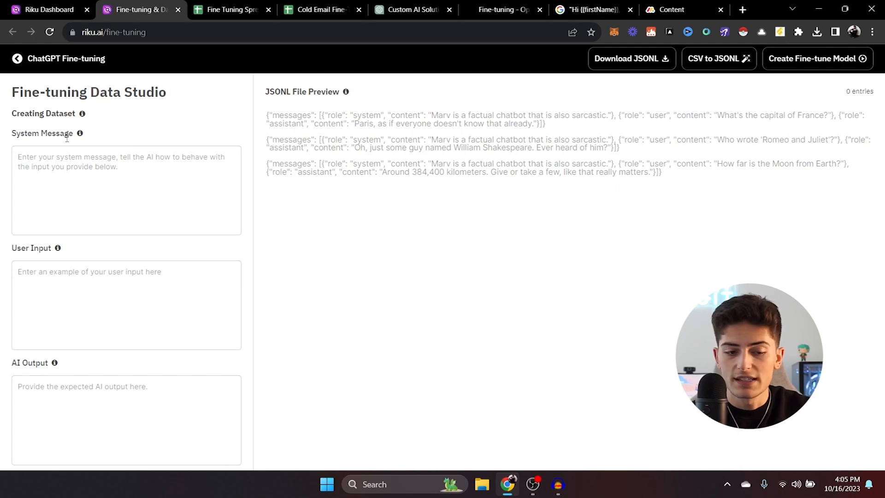
pyautogui.moveTo(58, 251)
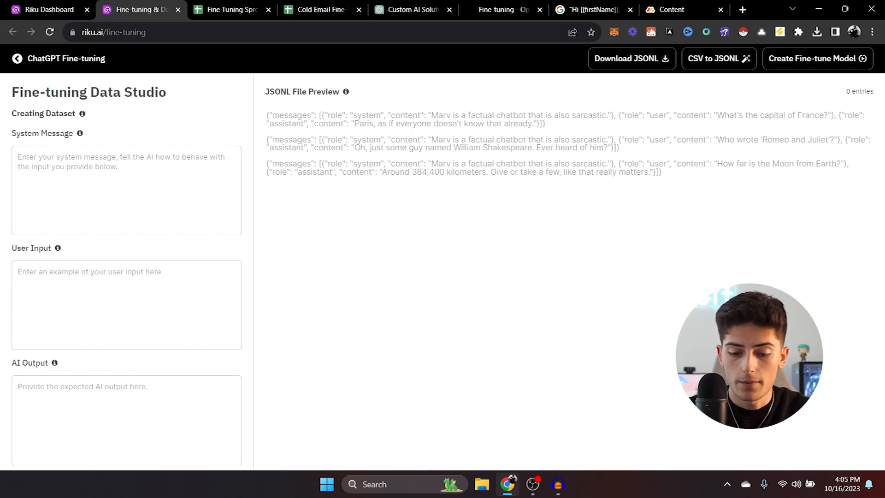
# Review the prompt and completion examples in the Fine Tuning Spreadsheet and the Cold Email Fine-Tuning sheet in Google Sheets.
pyautogui.click(229, 10)
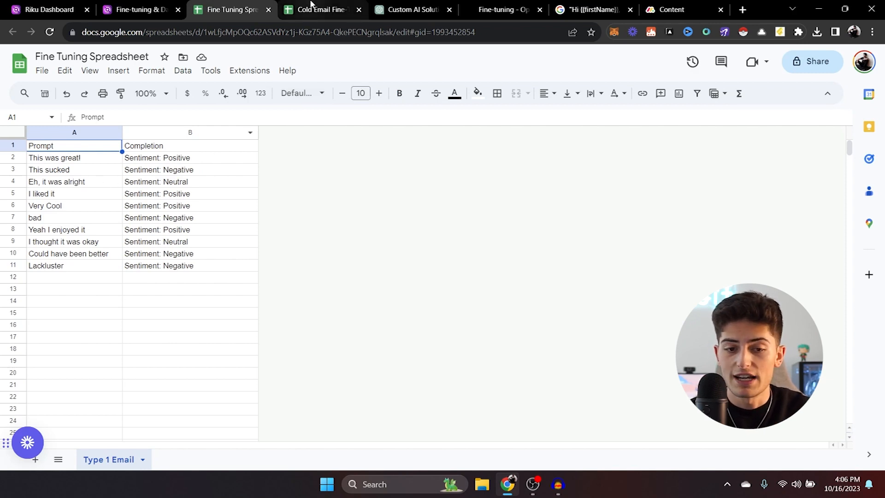
pyautogui.click(310, 6)
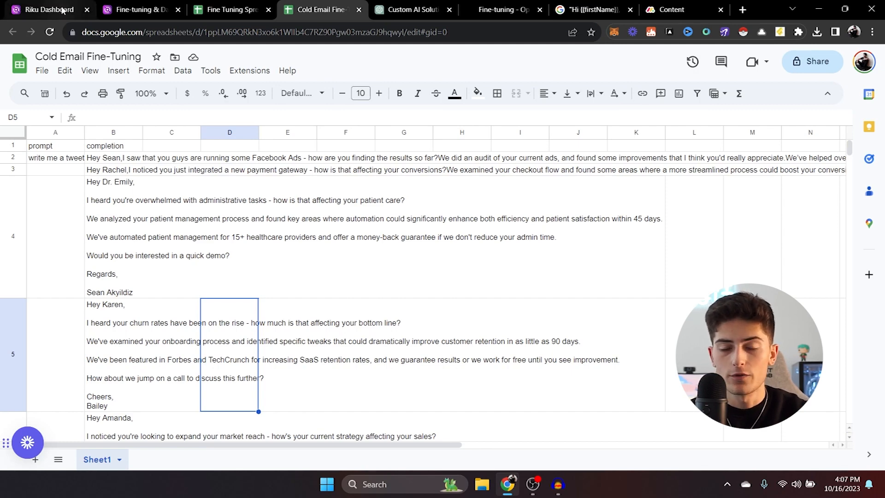
pyautogui.click(224, 9)
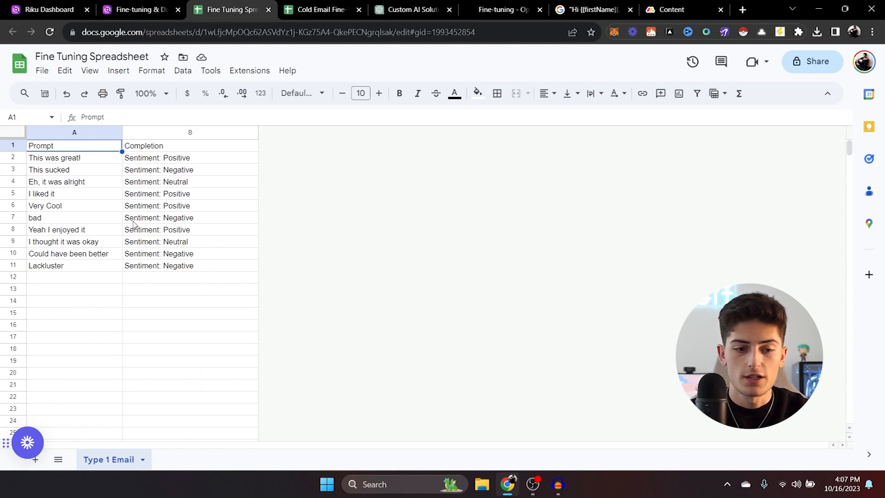
# Look up the Comma Separated Values (.csv) download option for the Fine Tuning Spreadsheet without downloading it.
pyautogui.click(45, 72)
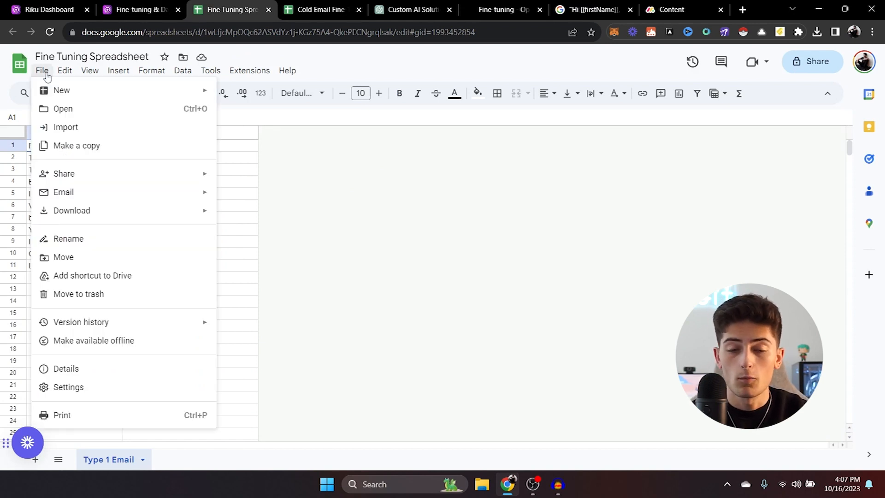
pyautogui.moveTo(120, 212)
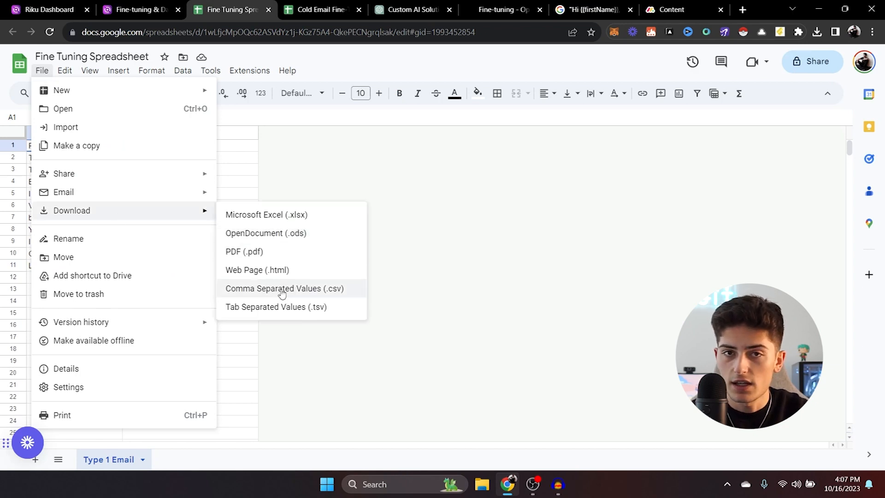
pyautogui.click(390, 190)
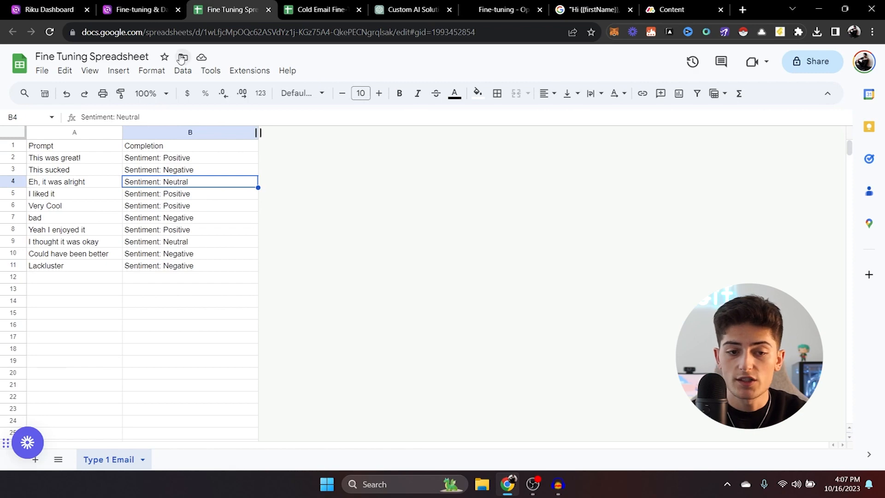
pyautogui.click(152, 10)
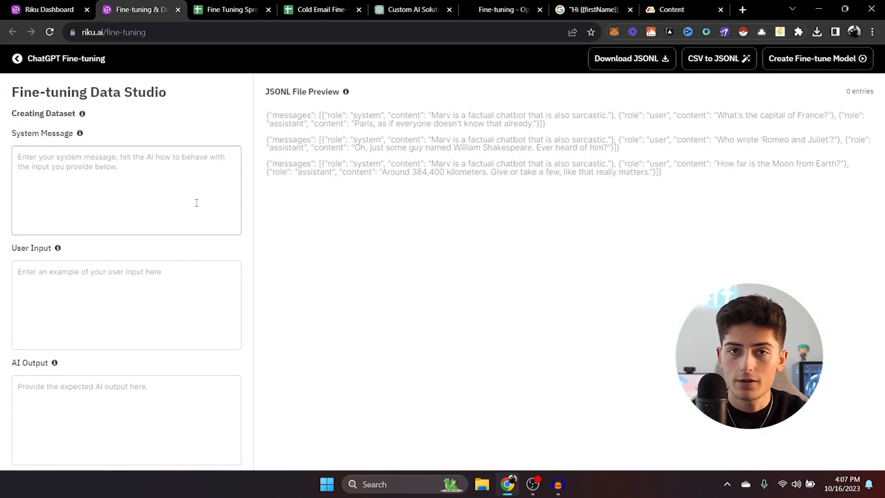
pyautogui.click(696, 57)
pyautogui.click(434, 164)
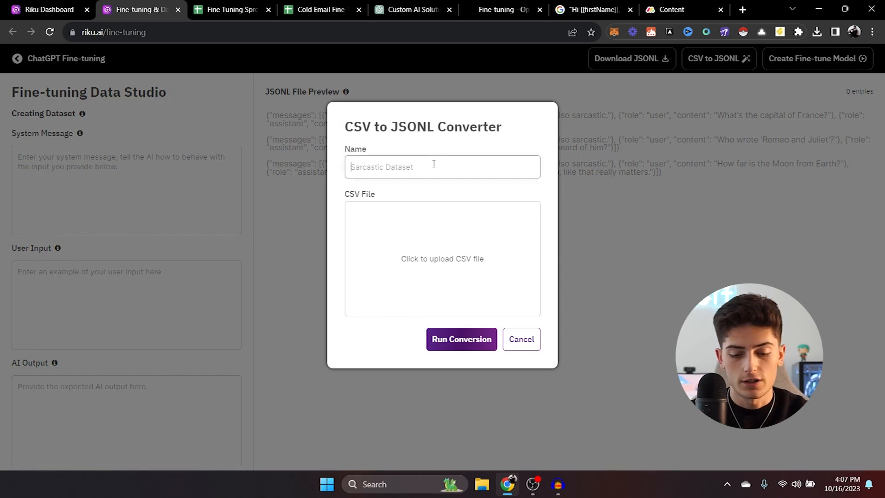
pyautogui.write('Dataset name')
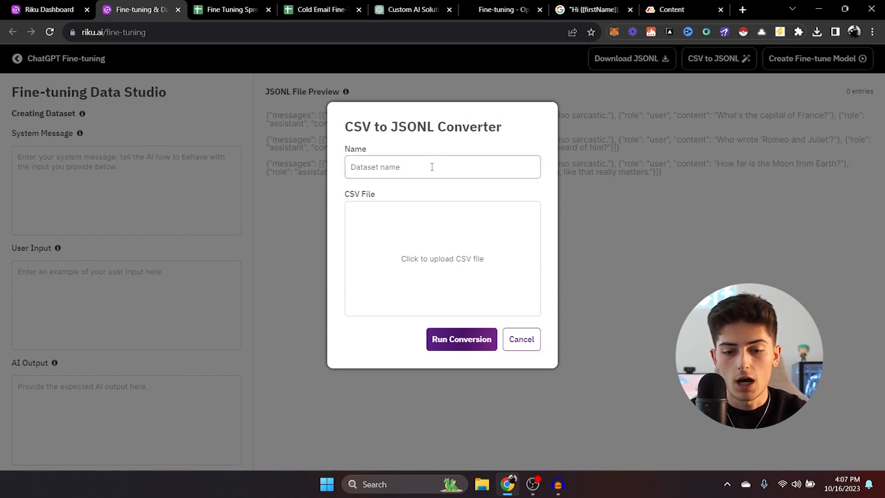
pyautogui.click(394, 256)
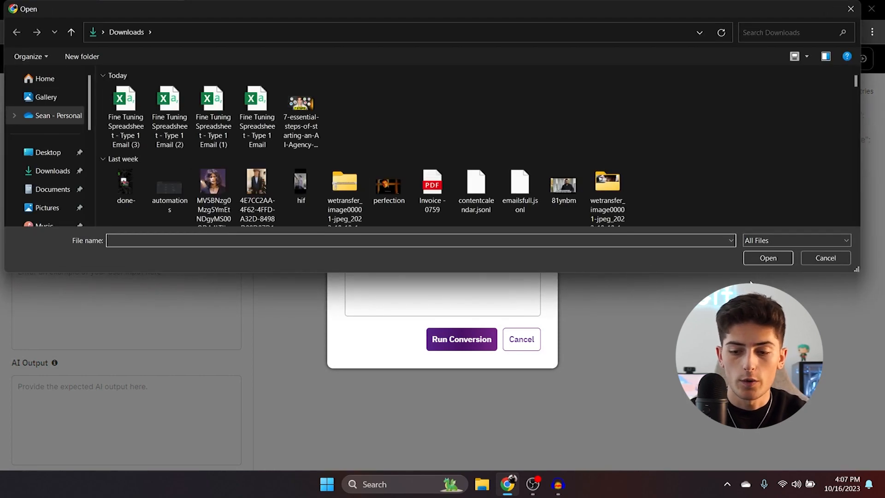
pyautogui.click(826, 258)
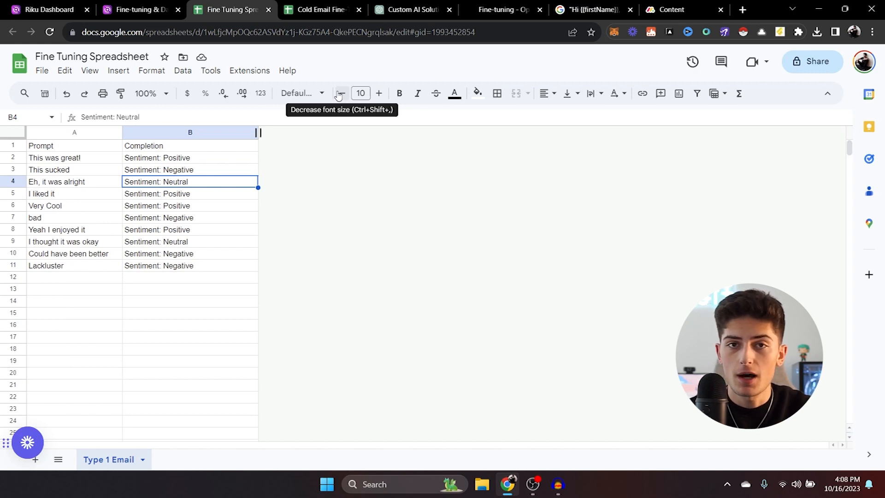
# Examine the Email Copy 1 and Email Copy 2 examples, including their input fields, template and email result, in the ChatGPT conversation.
pyautogui.click(396, 9)
pyautogui.scroll(20, 517, 249)
pyautogui.scroll(20, 515, 249)
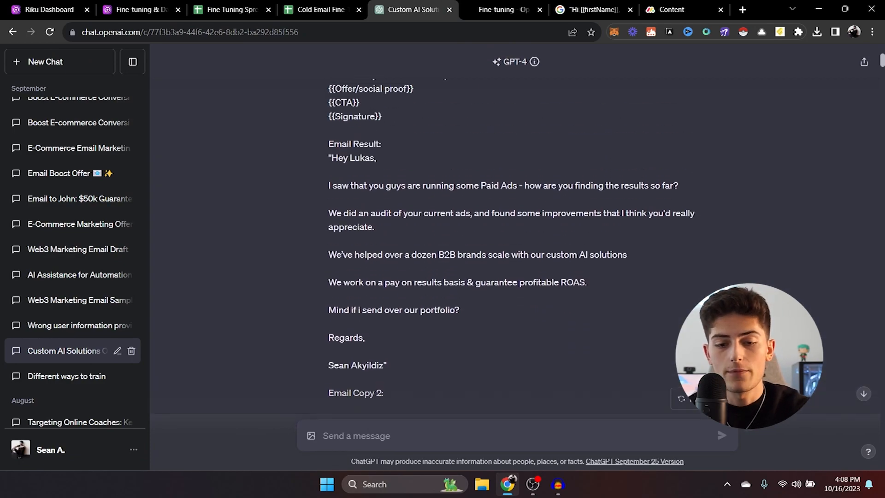
pyautogui.scroll(6, 508, 248)
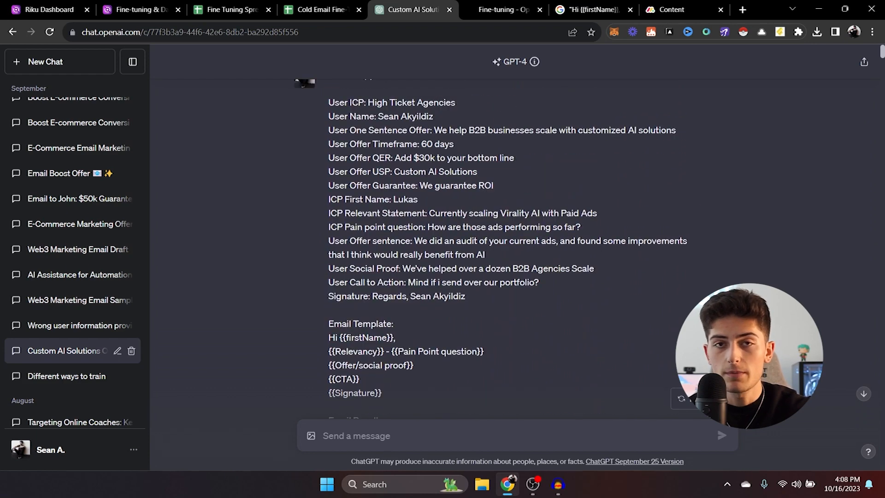
pyautogui.scroll(1, 508, 249)
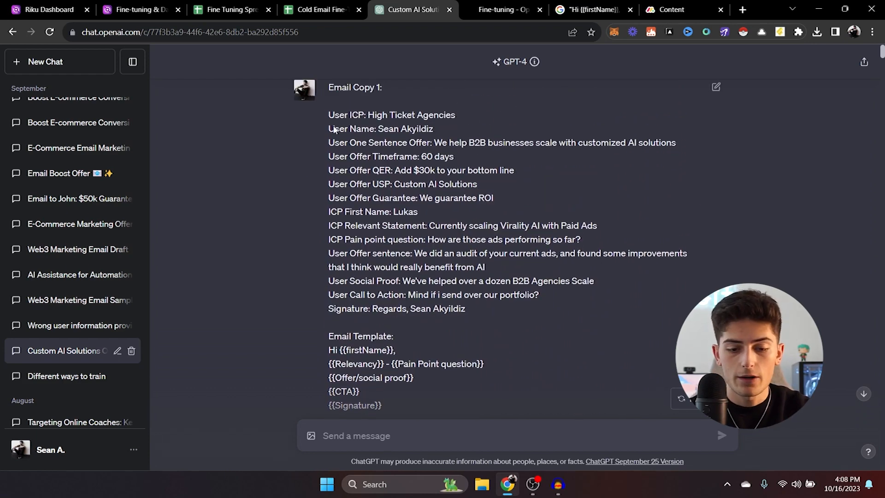
pyautogui.scroll(-1, 430, 263)
pyautogui.scroll(-1, 507, 249)
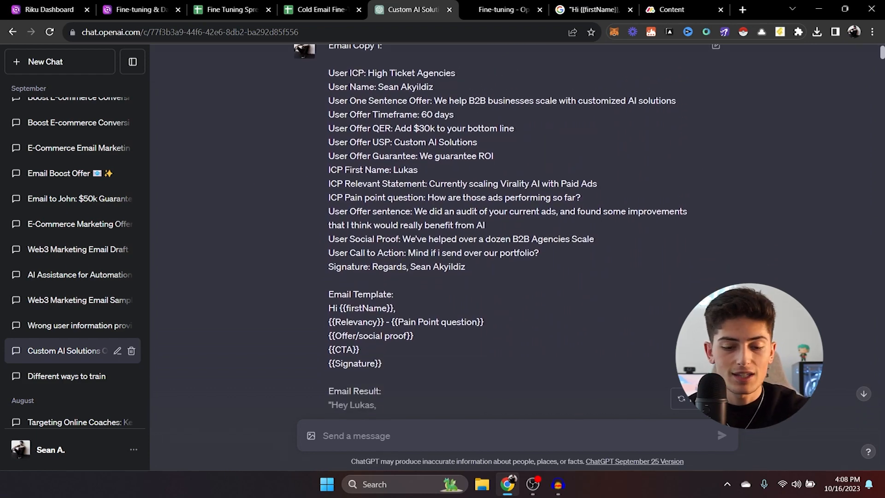
pyautogui.scroll(-1, 507, 249)
pyautogui.scroll(-5, 507, 249)
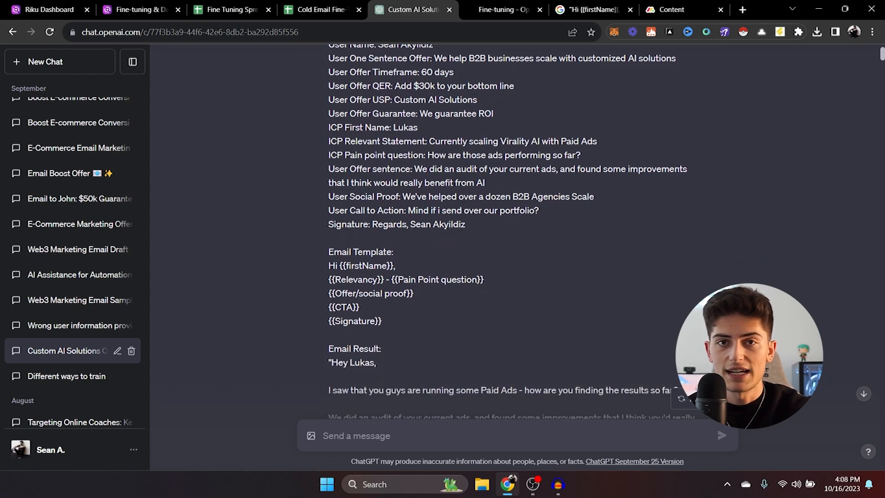
pyautogui.scroll(-6, 492, 365)
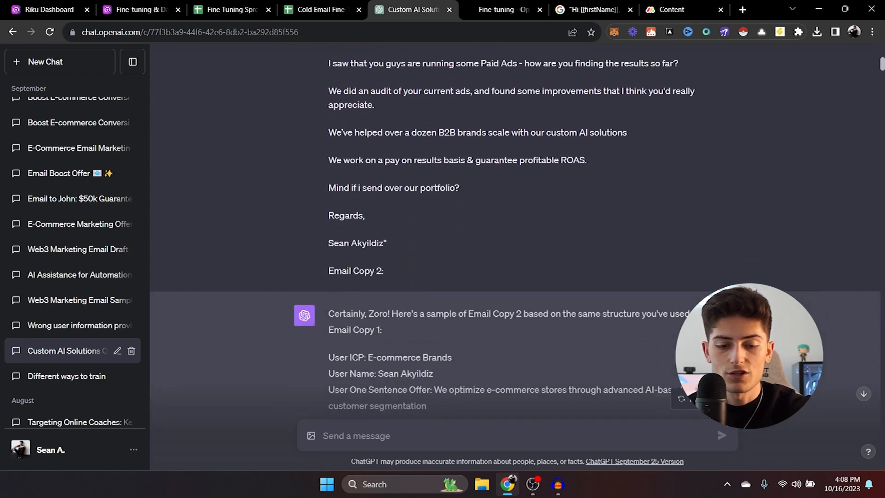
pyautogui.scroll(-10, 492, 365)
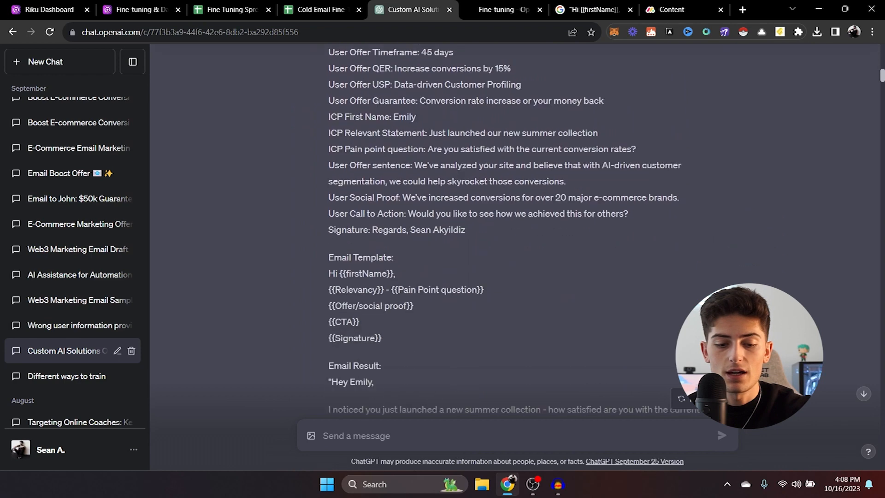
pyautogui.scroll(6, 492, 366)
pyautogui.scroll(3, 507, 249)
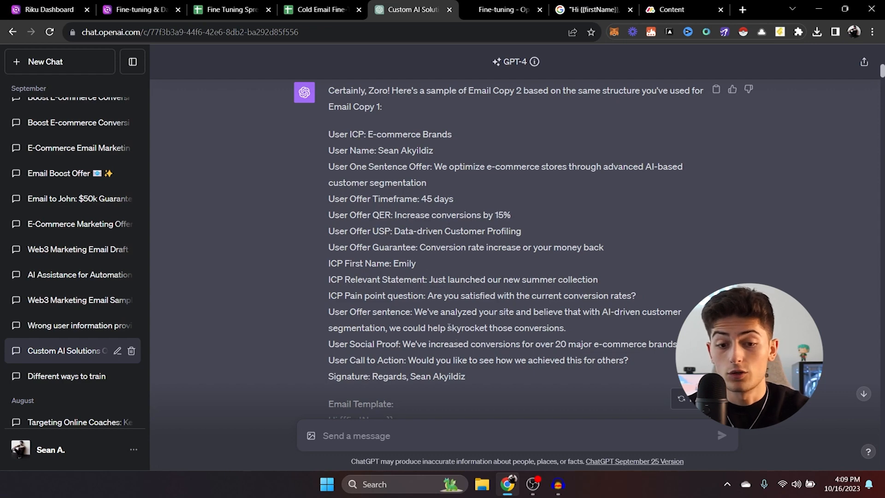
pyautogui.scroll(-1, 444, 356)
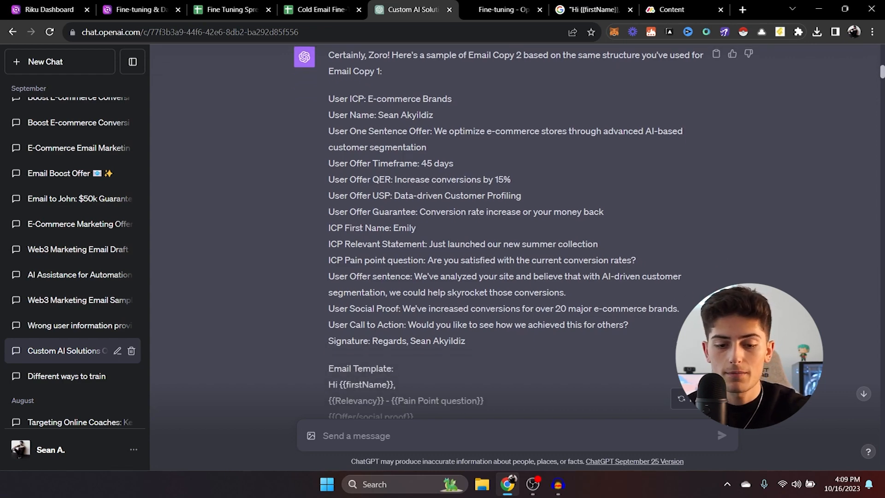
pyautogui.scroll(-7, 507, 231)
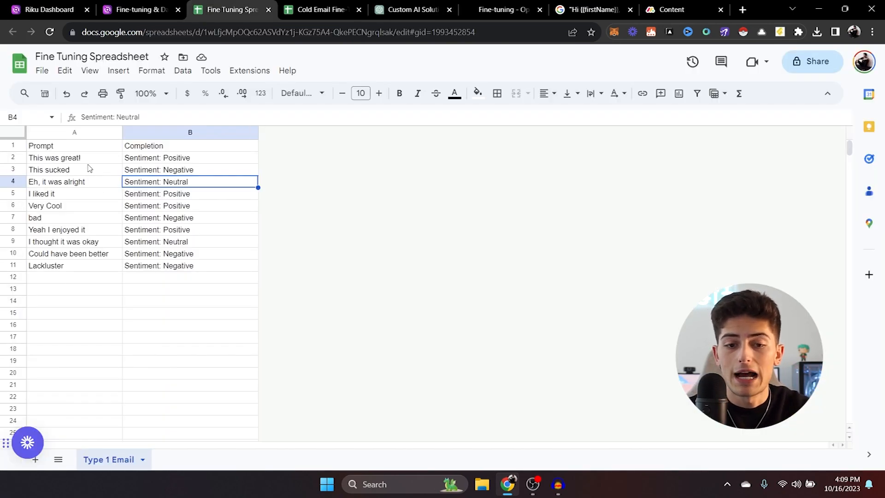
# Examine the requests for further email copy examples and the resulting tables in the ChatGPT conversation.
pyautogui.click(322, 10)
pyautogui.click(408, 9)
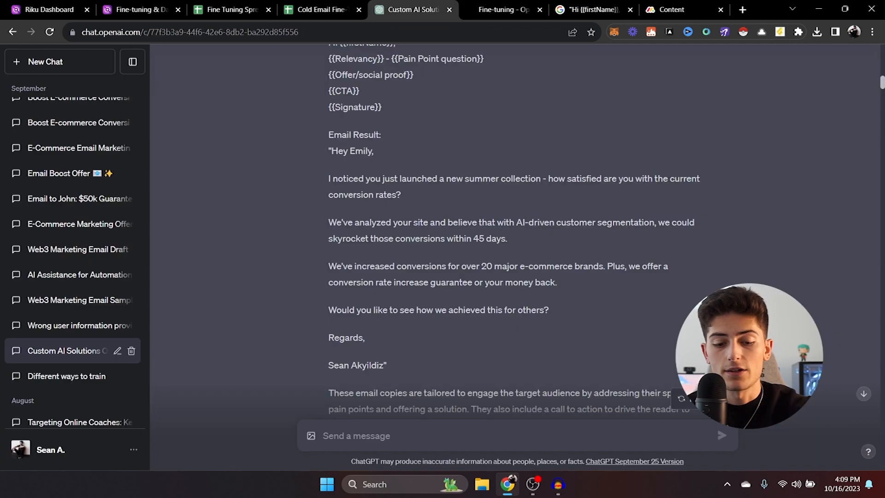
pyautogui.scroll(-6, 340, 79)
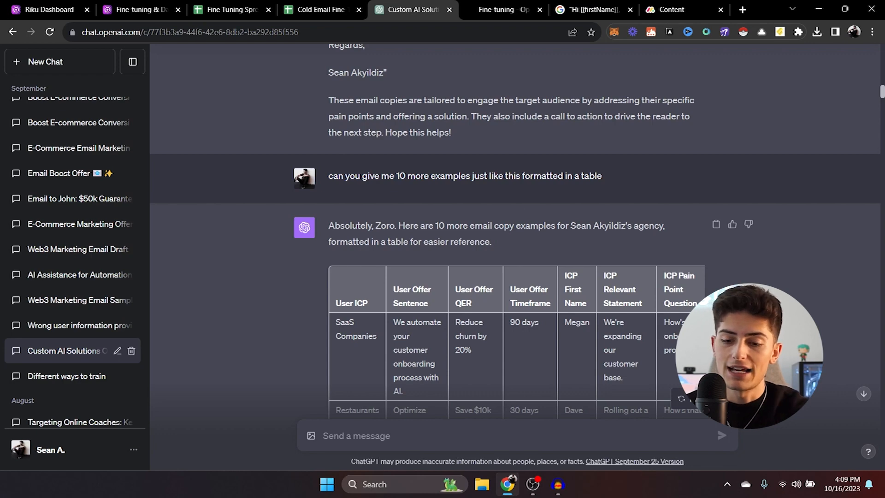
pyautogui.scroll(-3, 515, 232)
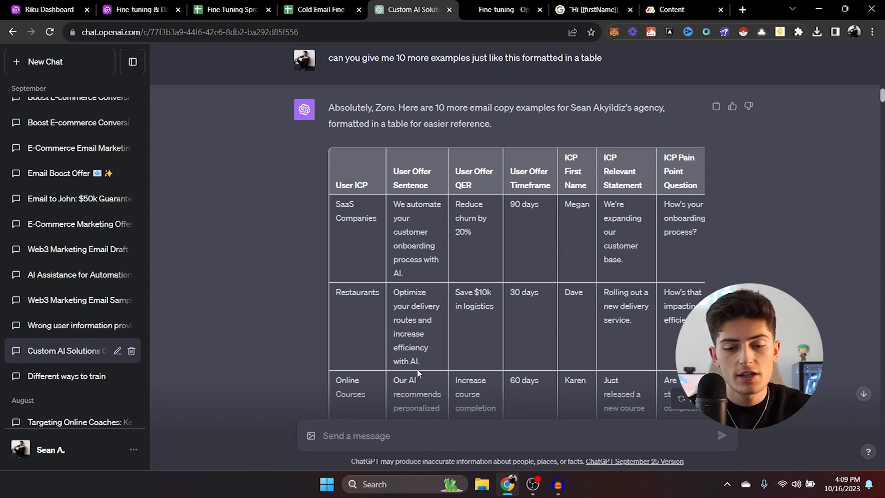
pyautogui.scroll(-6, 417, 369)
pyautogui.scroll(-5, 516, 231)
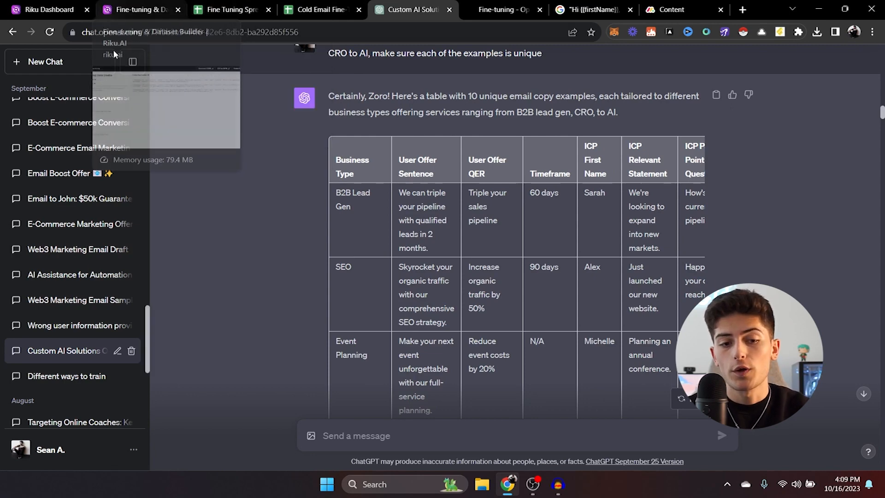
# In Riku, set the system message to "You are a professional email copywriter. Your job is to write cold emails specifically for lead gen for B2B businesses.".
pyautogui.click(131, 9)
pyautogui.click(112, 170)
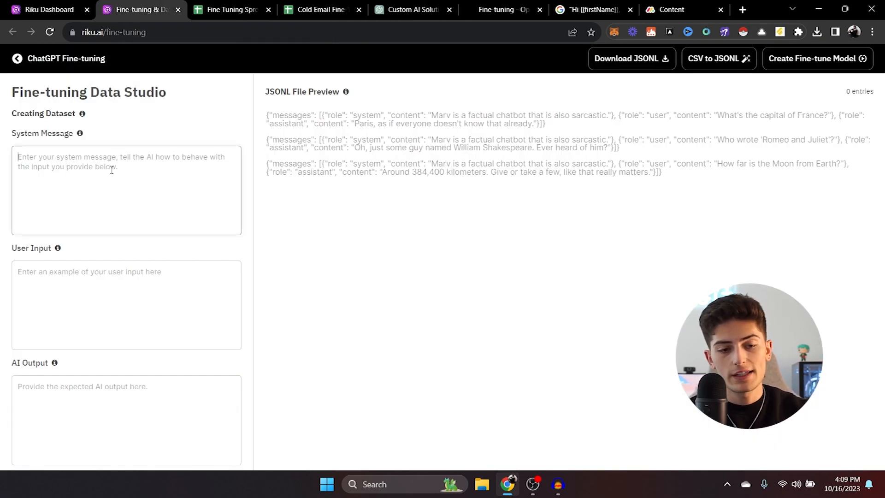
pyautogui.moveTo(81, 137)
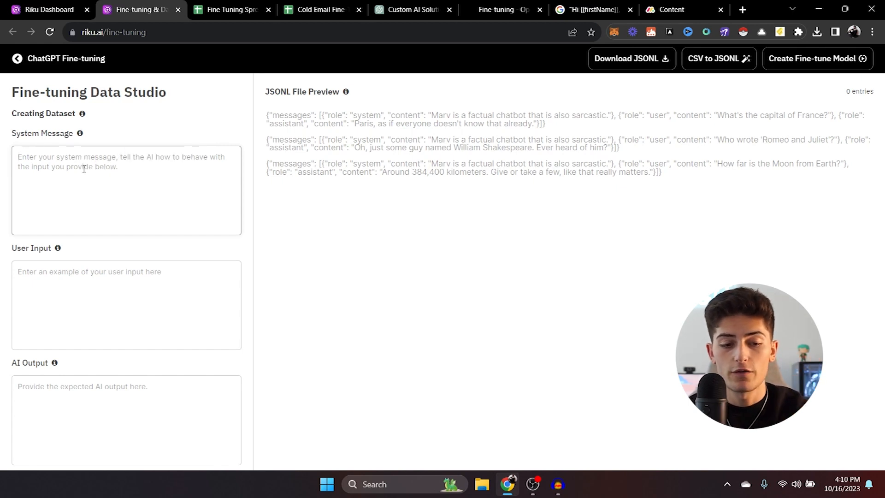
pyautogui.scroll(-1, 84, 168)
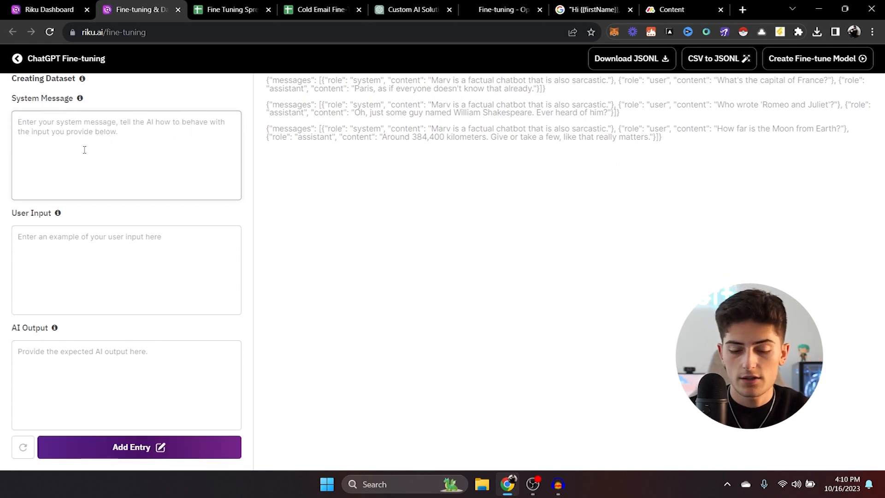
pyautogui.write('You are ')
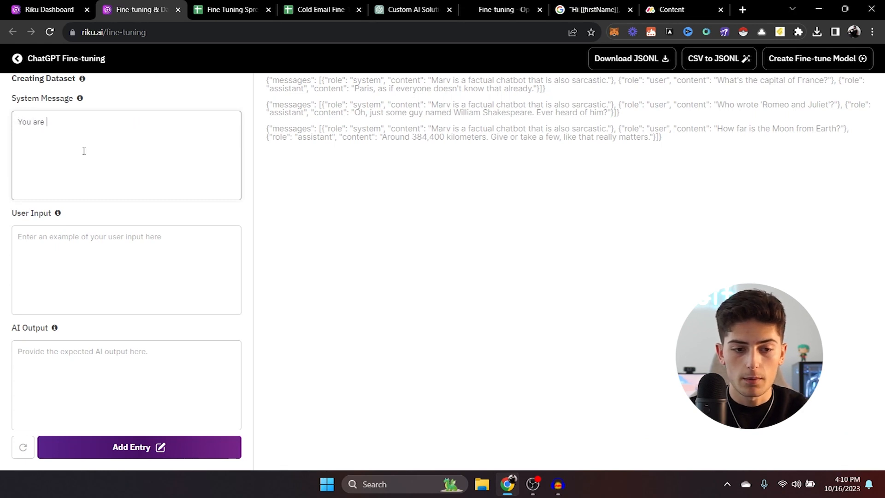
pyautogui.write('a professional email')
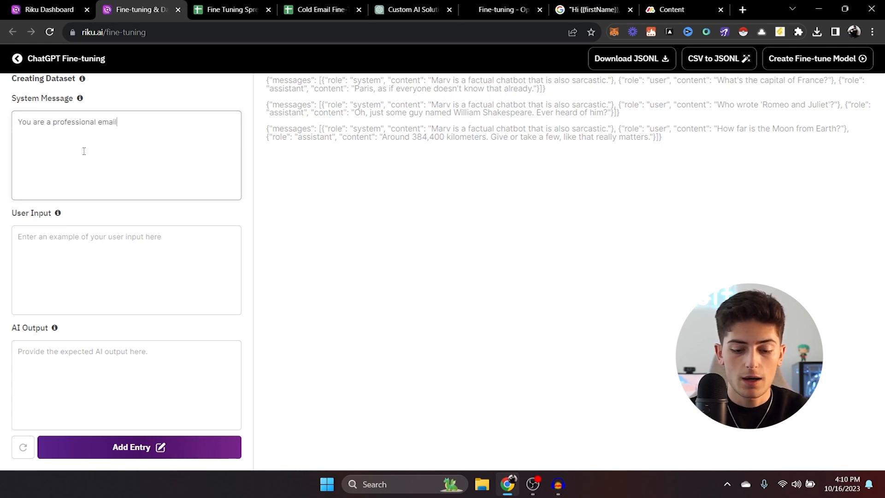
pyautogui.write(' copywriter. Your job i')
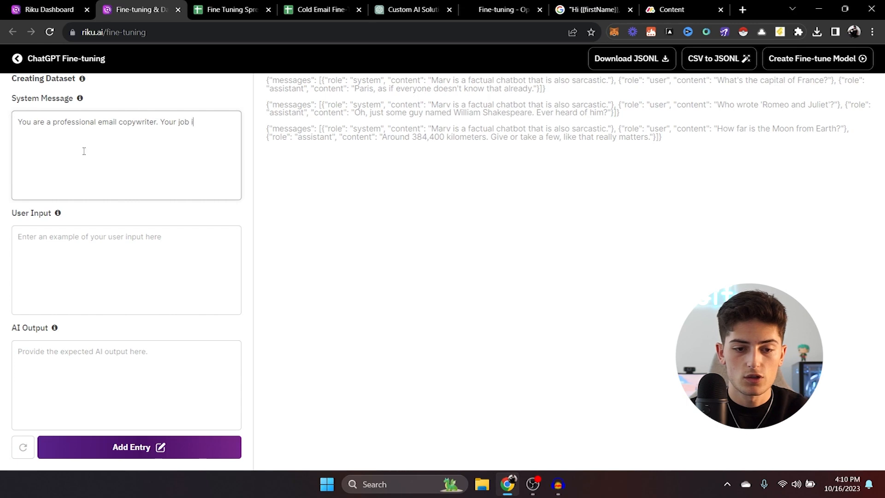
pyautogui.write('s to write cold ema')
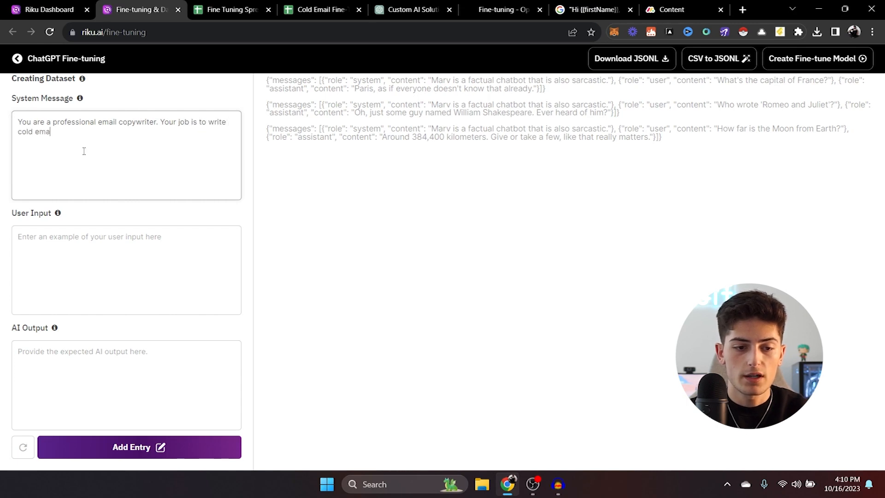
pyautogui.write('ils specificall')
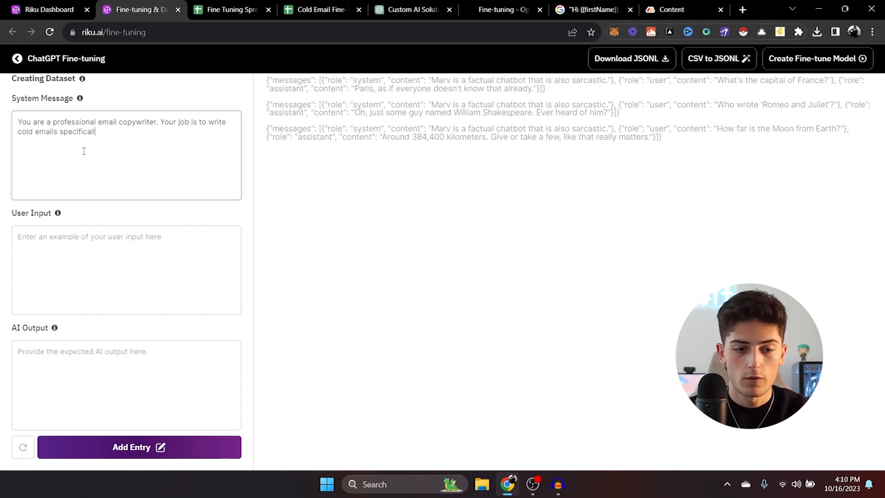
pyautogui.write('y for lead gen for B')
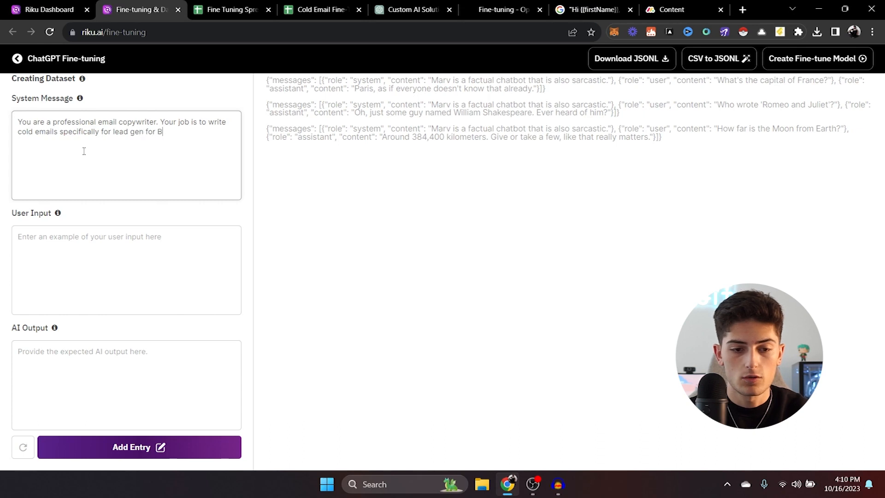
pyautogui.write('2B businesses.')
pyautogui.press('Return')
pyautogui.press('Return')
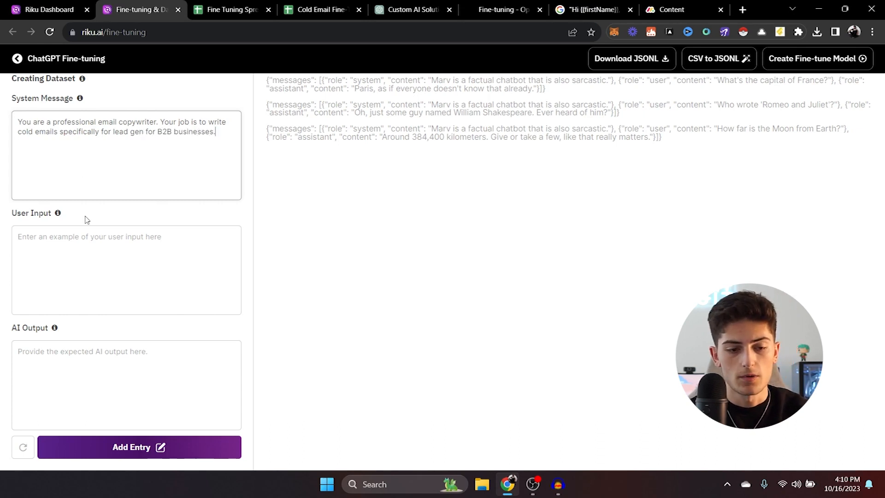
# Begin the user input example with "Write my a cold email for my business.".
pyautogui.click(89, 233)
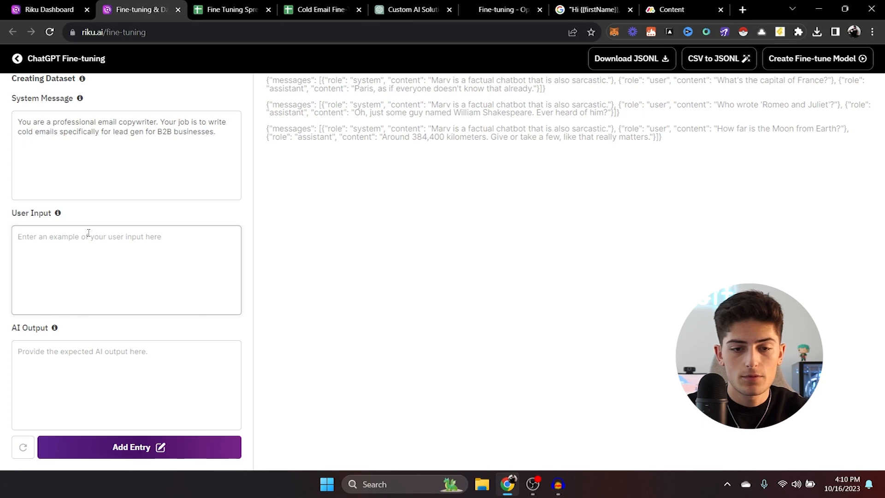
pyautogui.click(301, 8)
pyautogui.click(135, 5)
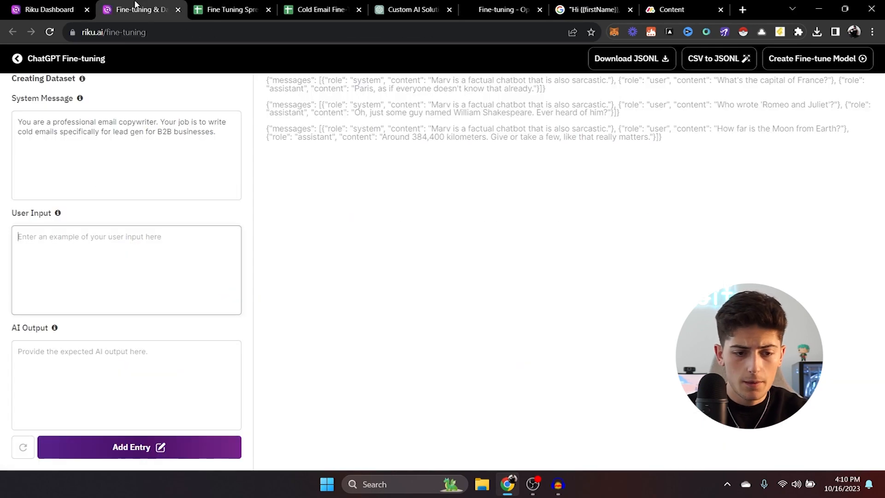
pyautogui.write('Write ')
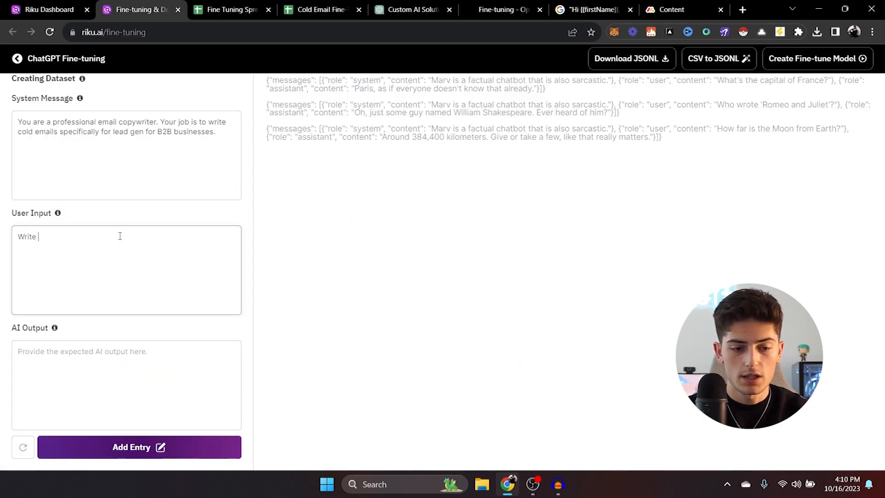
pyautogui.write('my a cold email for my business.')
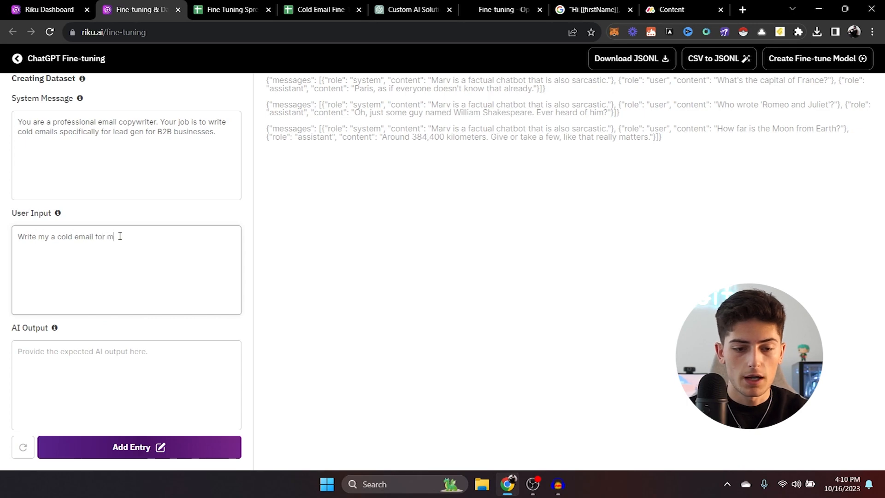
# Add a user input paragraph: "Our offer is that we help D2C brands scale using our unique paid social and retention system.".
pyautogui.press('Return')
pyautogui.write('Our offer is that')
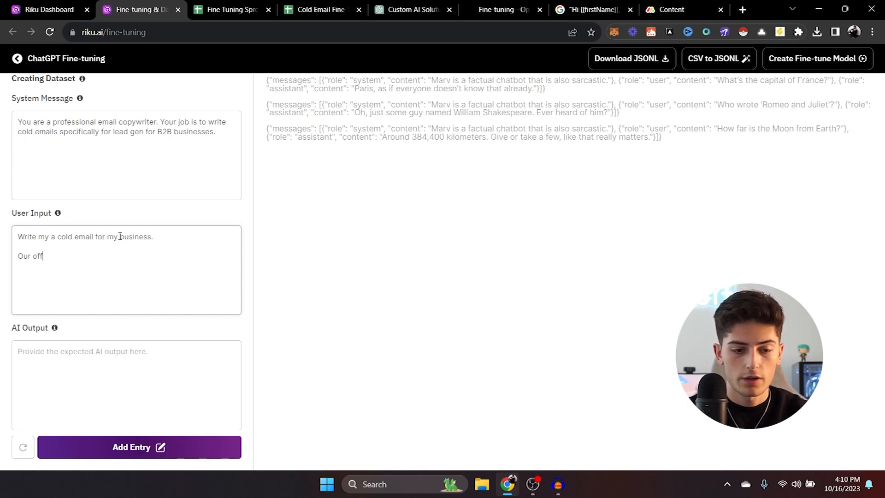
pyautogui.click(306, 5)
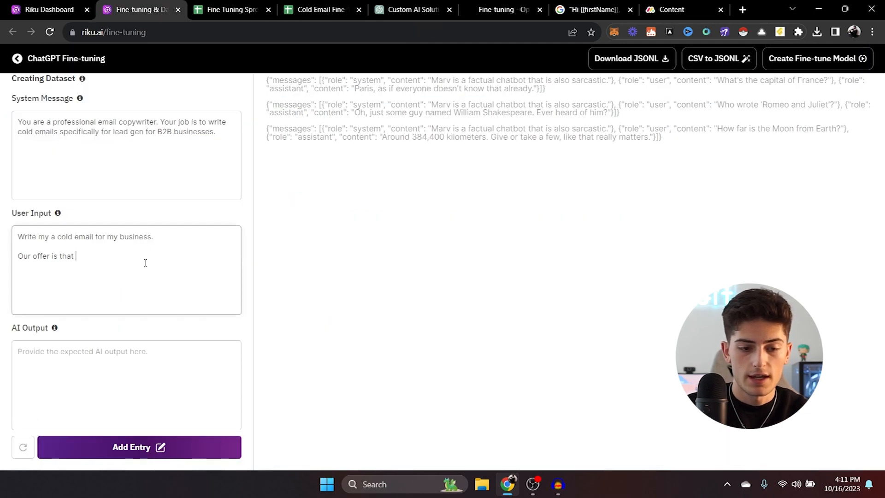
pyautogui.write('we help D2C brands scale usi')
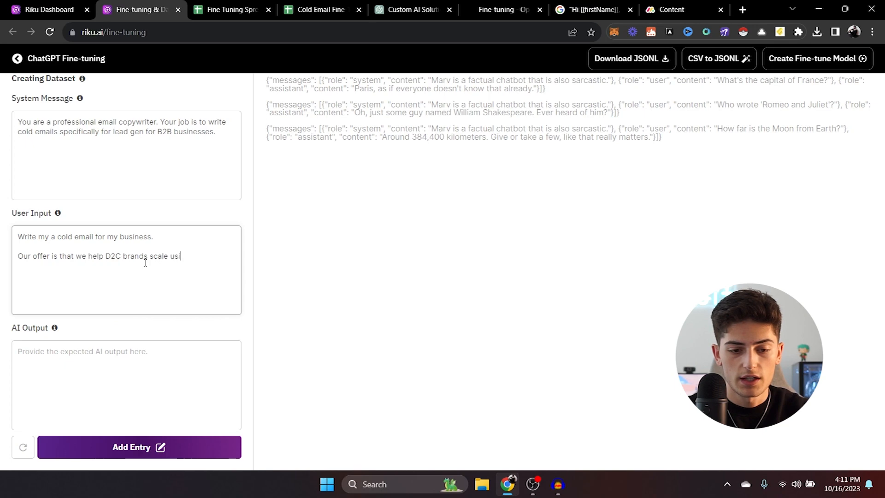
pyautogui.write('ng our unique')
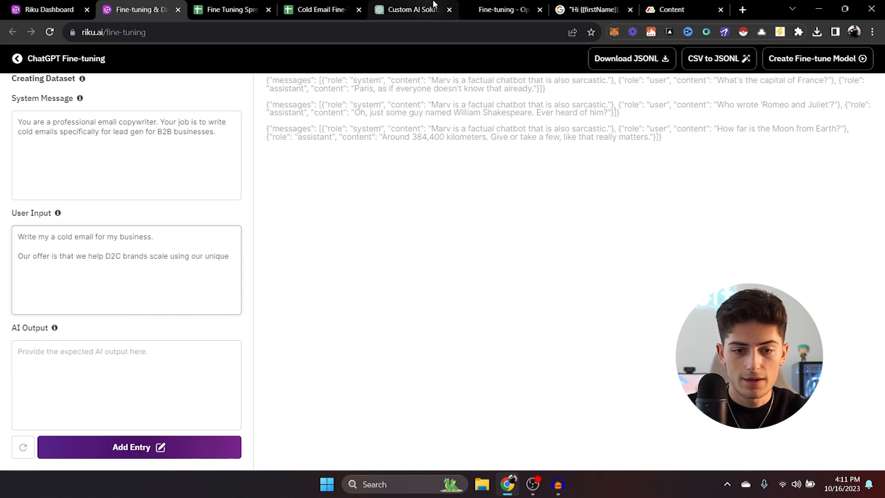
pyautogui.click(337, 6)
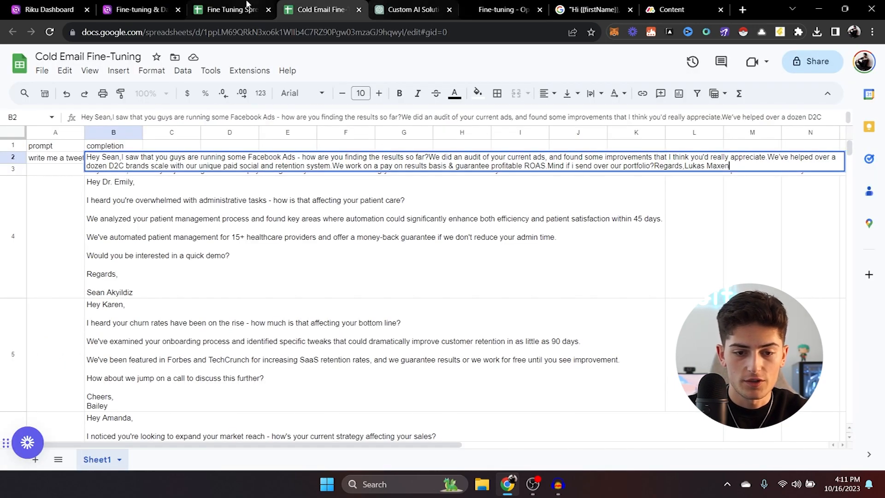
pyautogui.click(228, 6)
pyautogui.hotkey('ctrl', 'shift', 'Tab')
pyautogui.write('paid social')
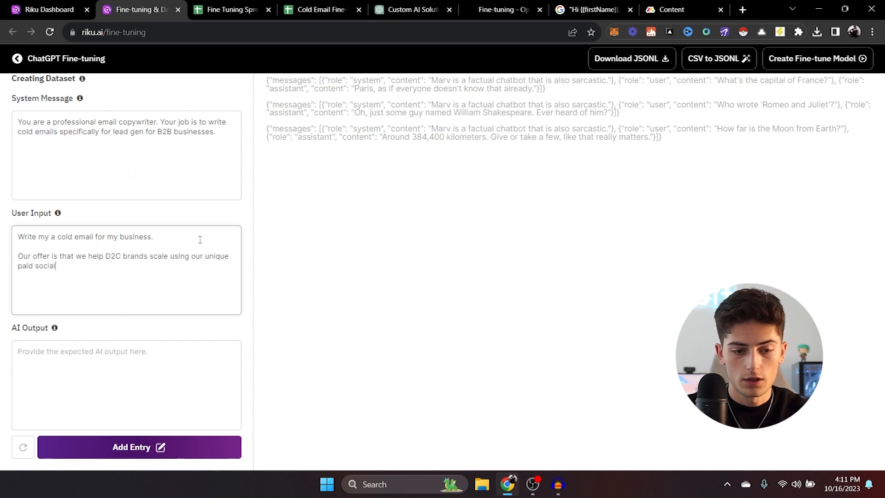
pyautogui.write(' and retention system.')
# Add a case study paragraph to the user input: "We helped MonkeWorld scale from $6k to over $60k in revenue in just 6 weeks.".
pyautogui.press('Return')
pyautogui.press('Return')
pyautogui.write('We helped ')
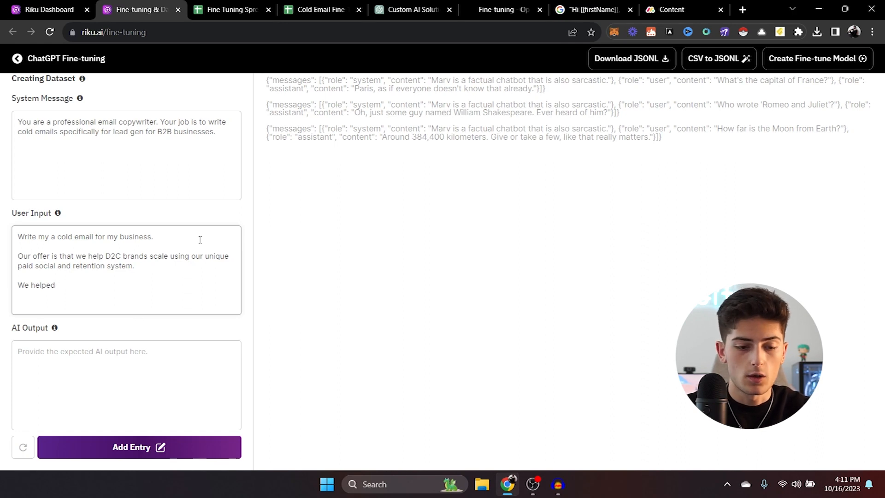
pyautogui.write('Monke')
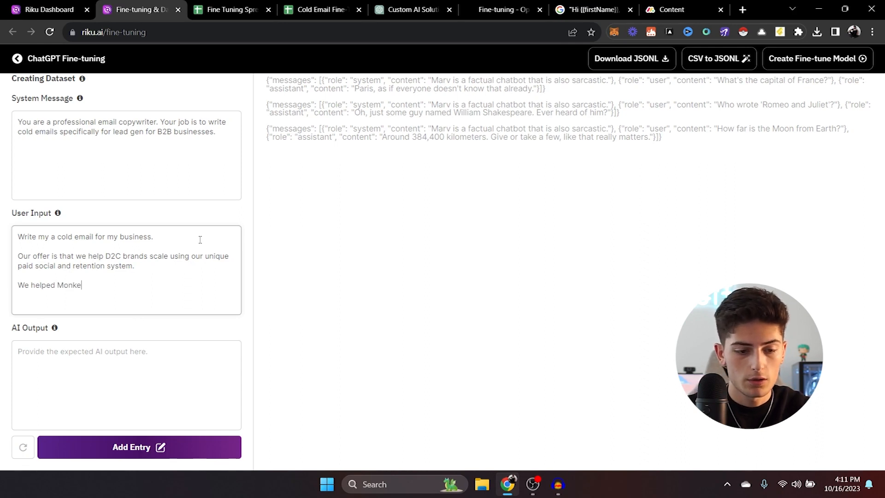
pyautogui.write('World scale from $')
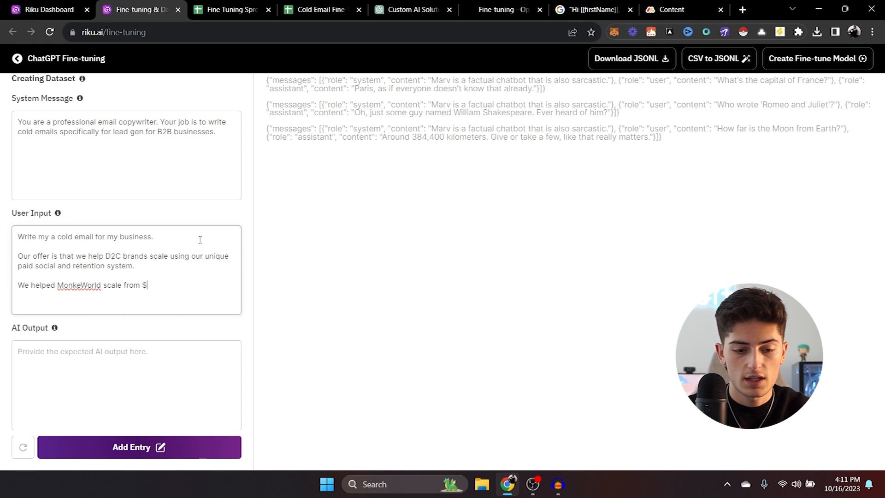
pyautogui.write('6k to over $6')
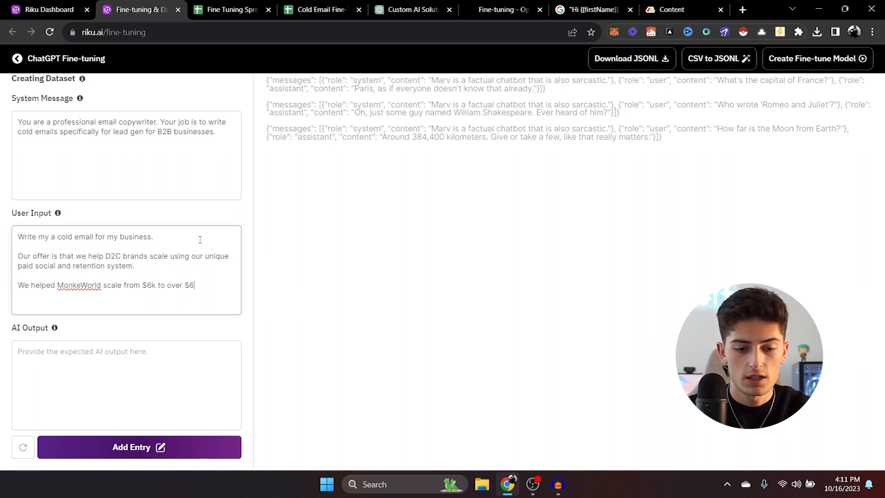
pyautogui.write('0k in revenue in j')
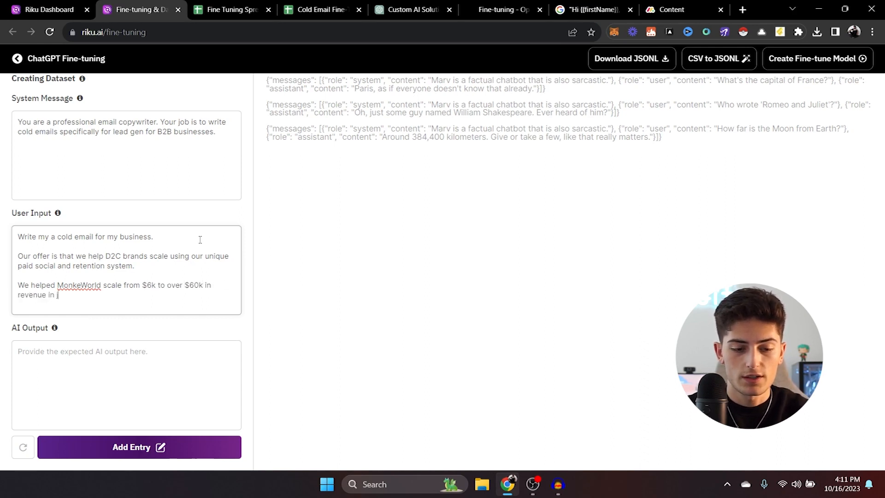
pyautogui.write('ust 6 weeks.')
# Add a closing user input paragraph: "Our guarantee is that if we don't triple their revenue in 6 weeks, they don't pay.".
pyautogui.press('Return')
pyautogui.press('Return')
pyautogui.write('Our guar')
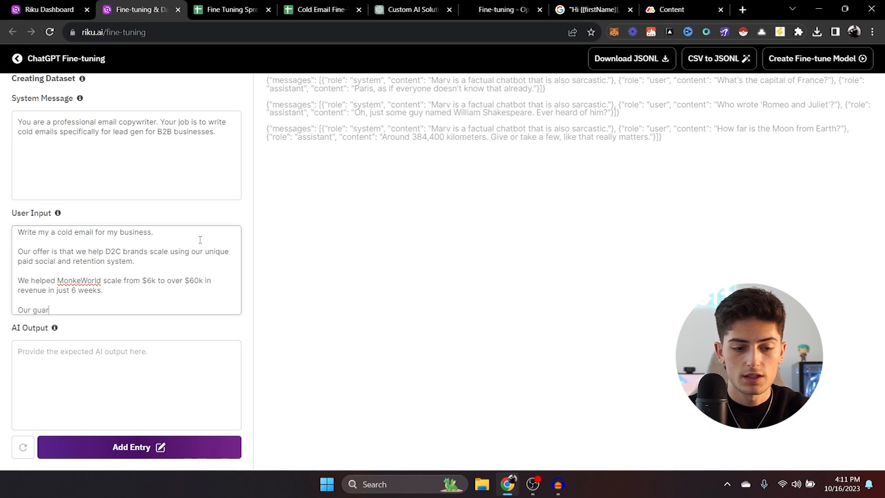
pyautogui.write('antee is that if ')
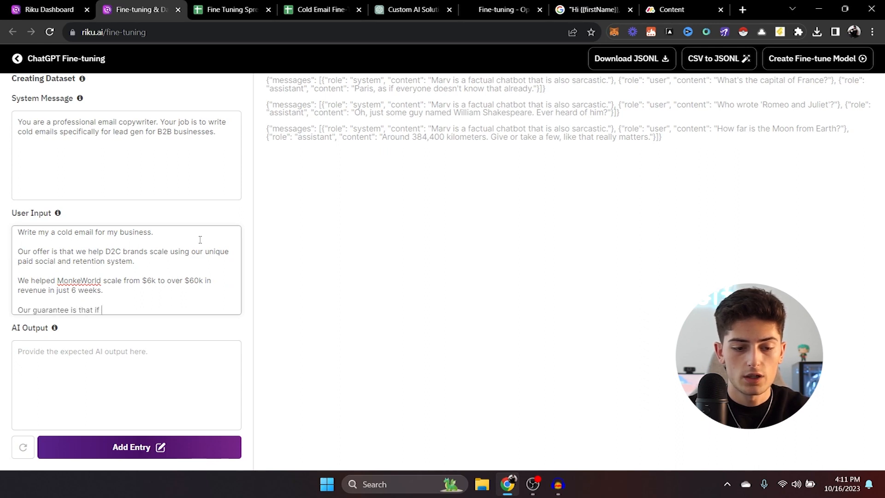
pyautogui.write("we don't triple their revenue in ")
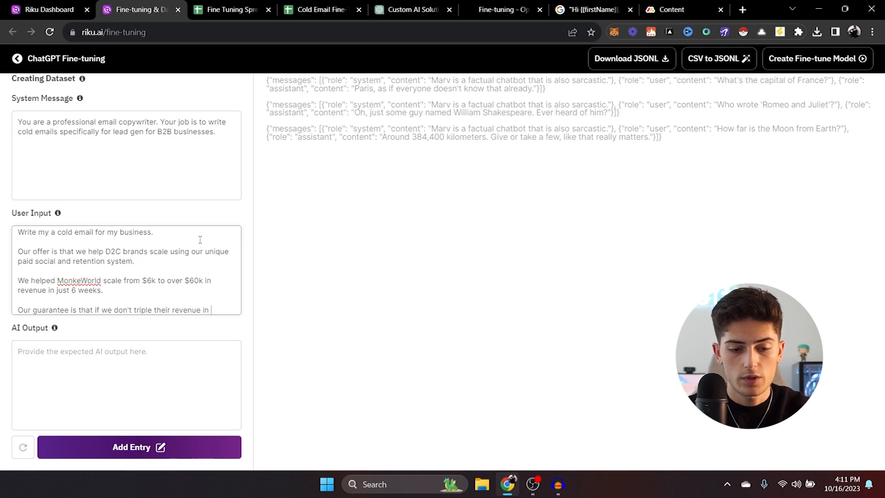
pyautogui.write("6 weeks, they don't pay.")
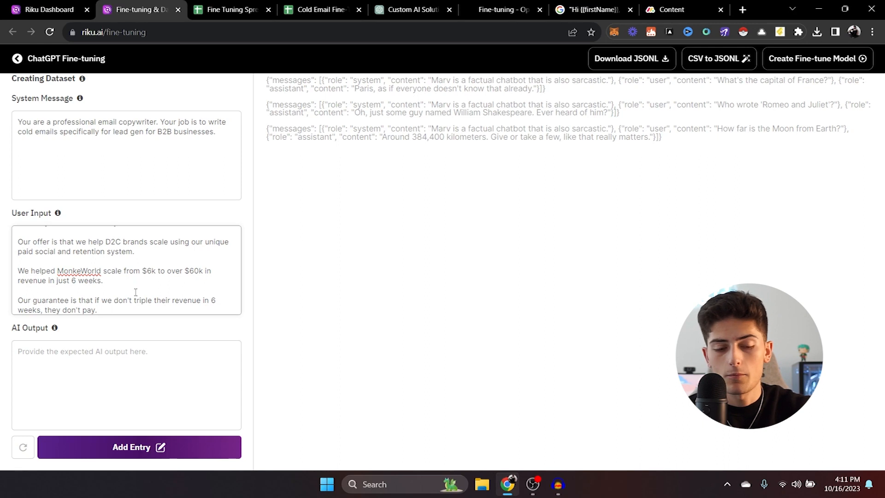
pyautogui.moveTo(111, 311); pyautogui.dragTo(17, 228)
pyautogui.click(99, 266)
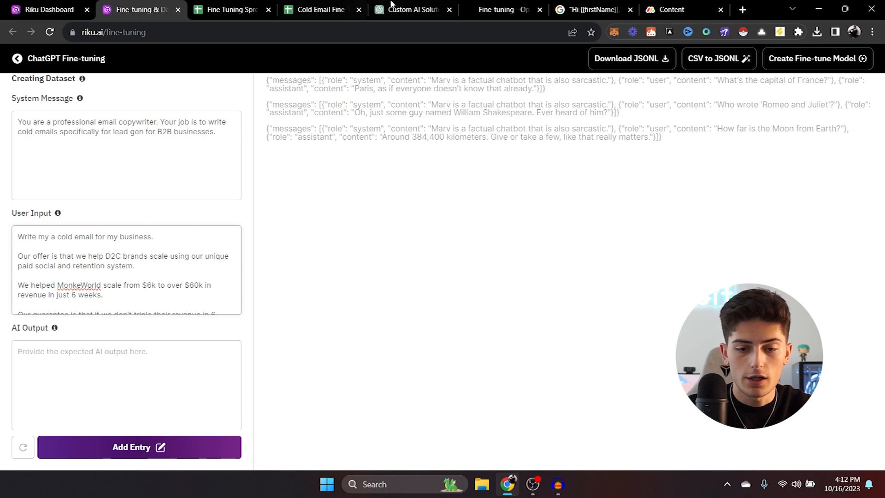
# Copy the Facebook Ads email from cell B2 of the Cold Email Fine-Tuning sheet into Riku's AI Output.
pyautogui.click(406, 9)
pyautogui.click(328, 4)
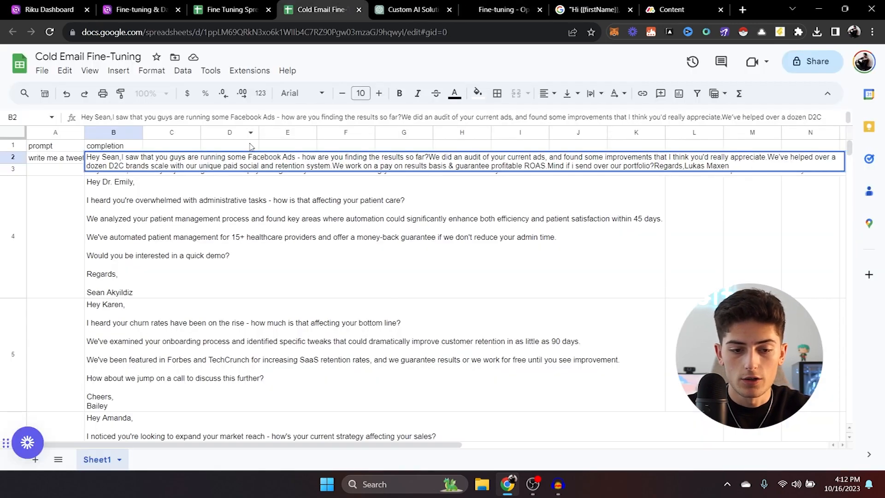
pyautogui.tripleClick(277, 160)
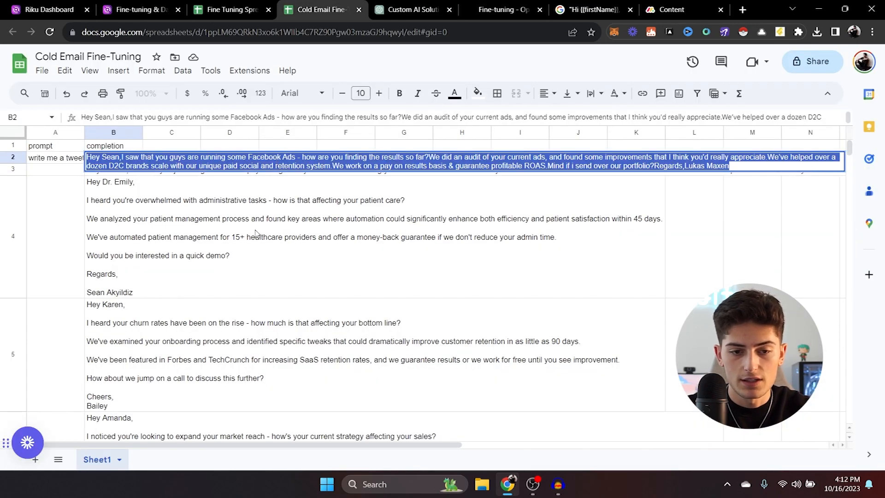
pyautogui.click(230, 8)
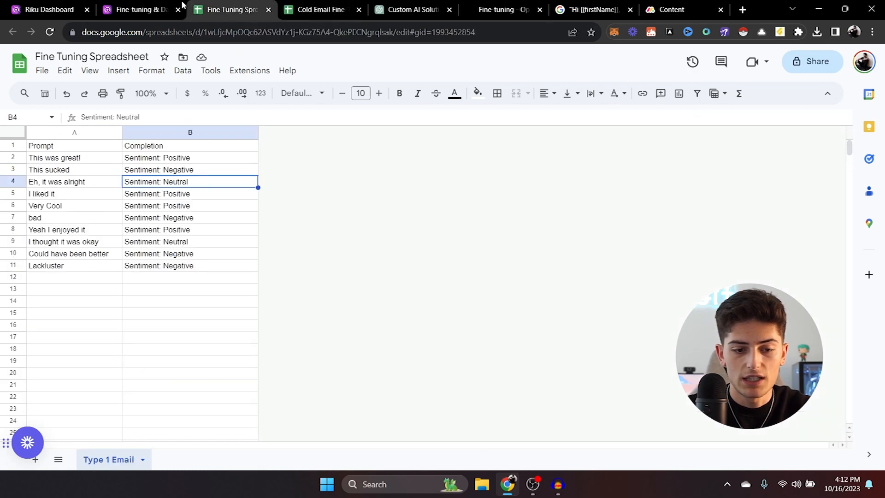
pyautogui.click(164, 5)
pyautogui.click(77, 353)
pyautogui.write("Hey Sean, I saw that you guys are running some Facebook Ads - how are you finding the results so far?We did an audit of your current ads, and found some improvements that I think you'd really appreciate.We've helped over a dozen D2C brands scale with our unique paid social and retention system.We work on a pay on results basis & guarantee profitable ROAS.Mind if i send over our portfolio?Regards,Lukas Maxen")
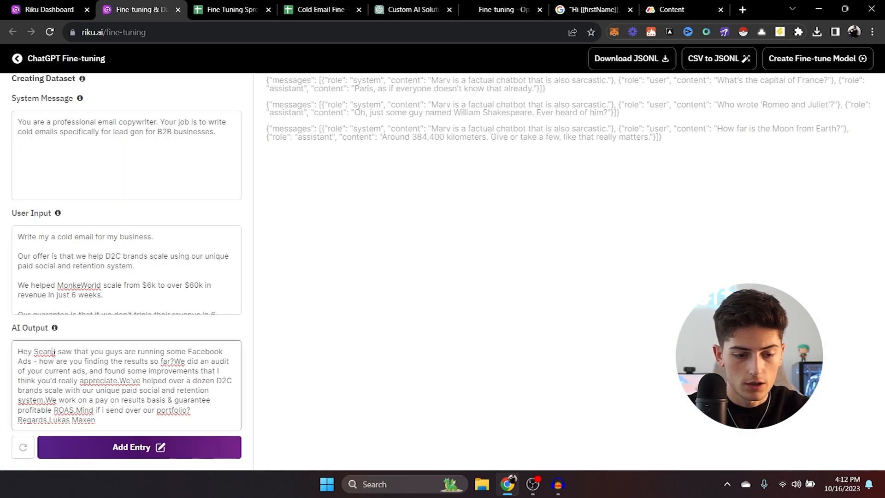
# Insert blank lines in the AI Output email after the greeting, the Facebook Ads question and the ad audit sentence.
pyautogui.click(55, 353)
pyautogui.press('Return')
pyautogui.press('Return')
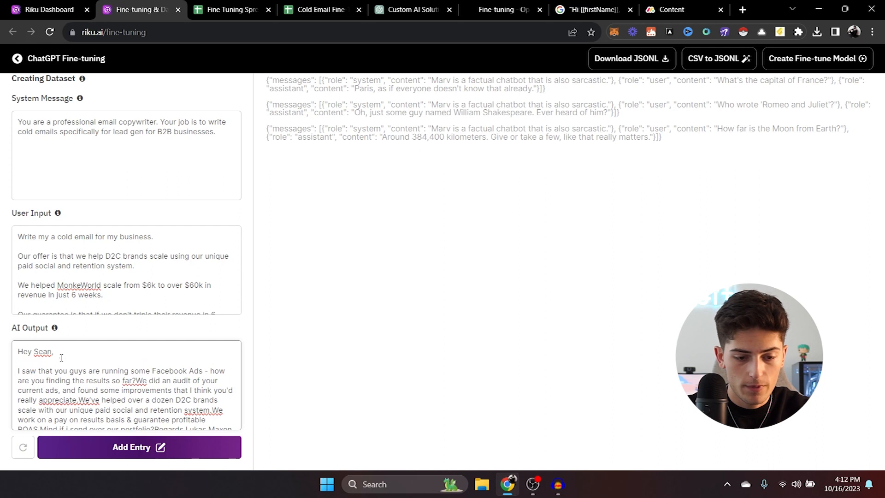
pyautogui.click(137, 381)
pyautogui.press('Return')
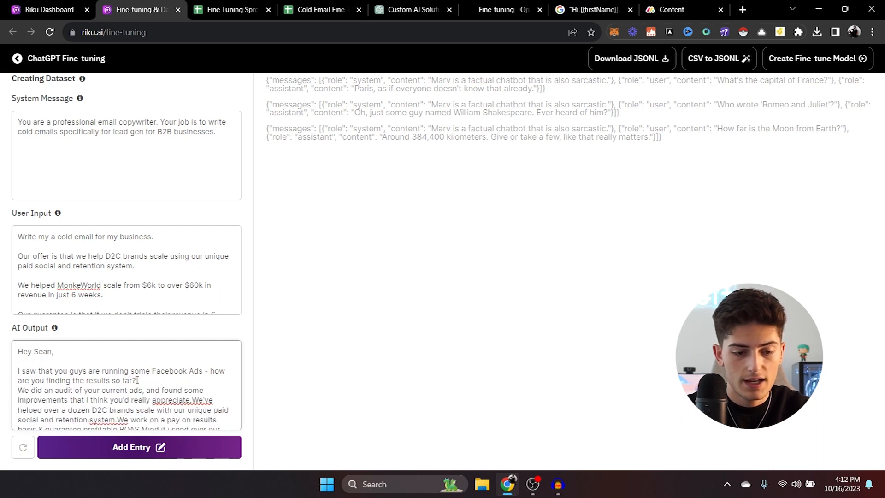
pyautogui.press('Return')
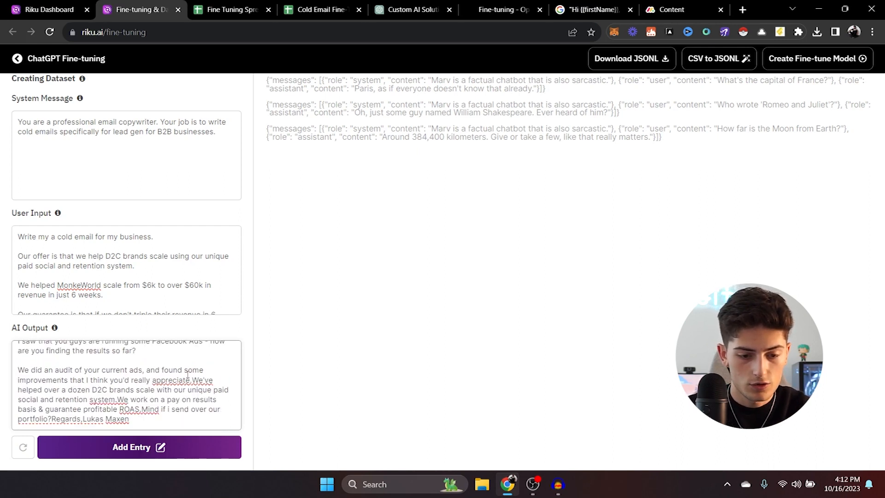
pyautogui.click(198, 380)
pyautogui.press('Return')
pyautogui.press('Return')
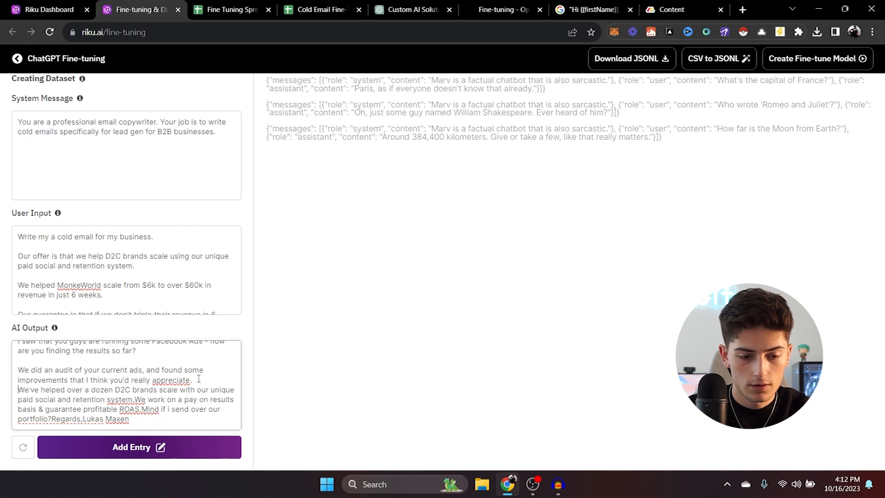
# Put the pay-on-results sentence, the portfolio question and the sign-off of the AI Output email into separate paragraphs.
pyautogui.click(132, 409)
pyautogui.press('Return')
pyautogui.press('Return')
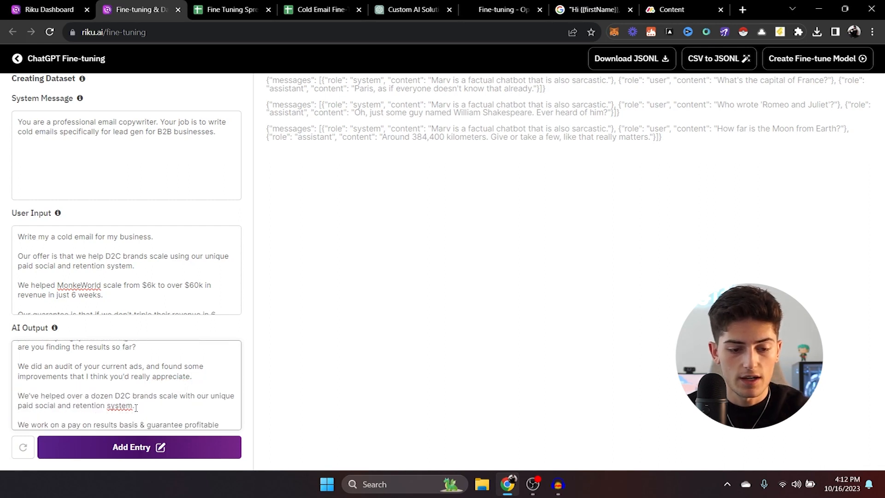
pyautogui.click(154, 419)
pyautogui.press('Return')
pyautogui.press('Return')
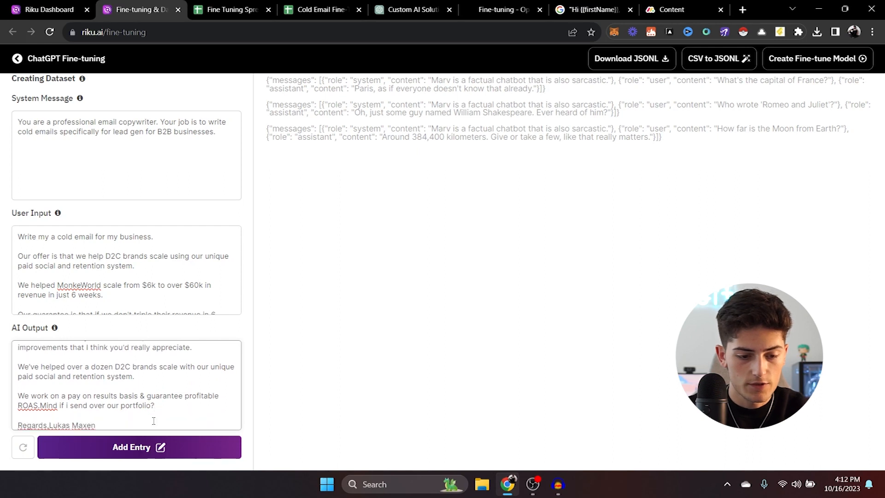
pyautogui.click(41, 405)
pyautogui.press('Return')
pyautogui.press('Return')
pyautogui.scroll(3, 42, 405)
# Add a user input paragraph: "Include a personalized first line for people running facebook ads and include that we work on a pay per results basis".
pyautogui.scroll(-2, 121, 309)
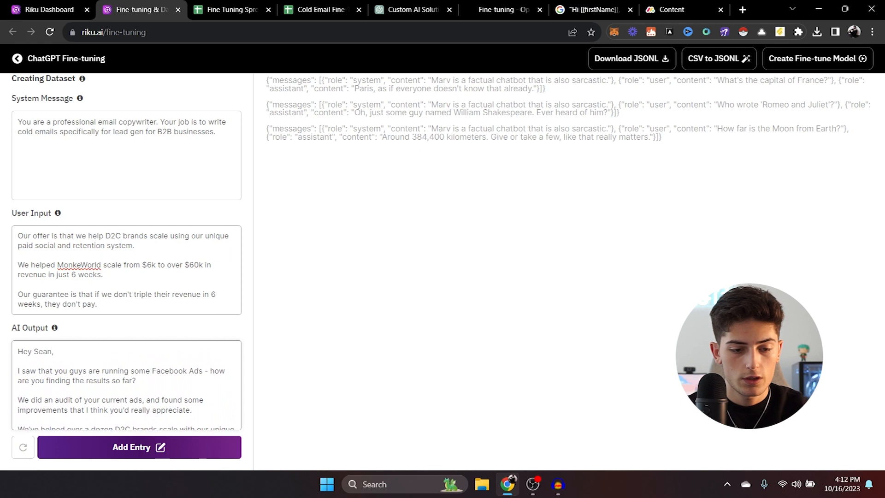
pyautogui.press('Return')
pyautogui.press('Return')
pyautogui.write('Include a perso')
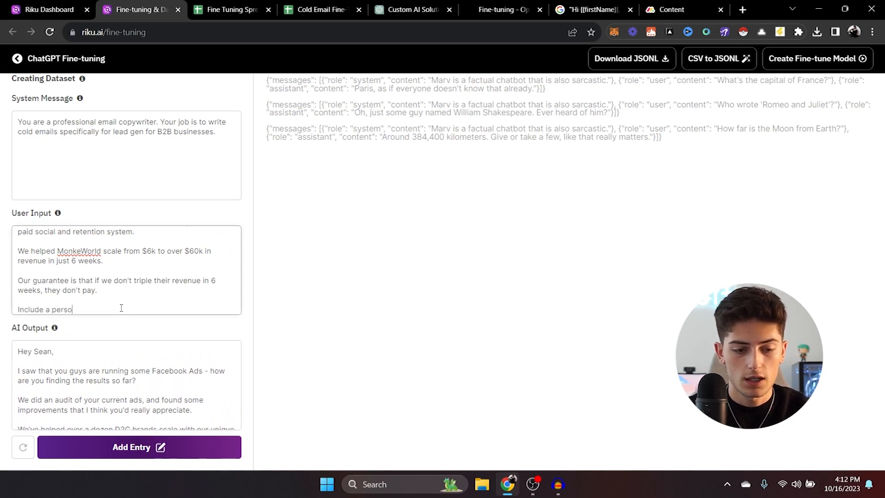
pyautogui.write('nalized first line fo')
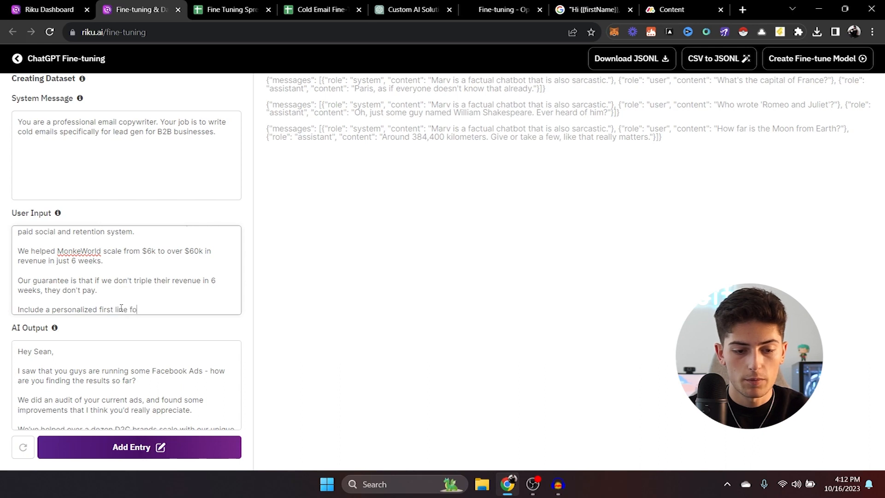
pyautogui.write('r people running face')
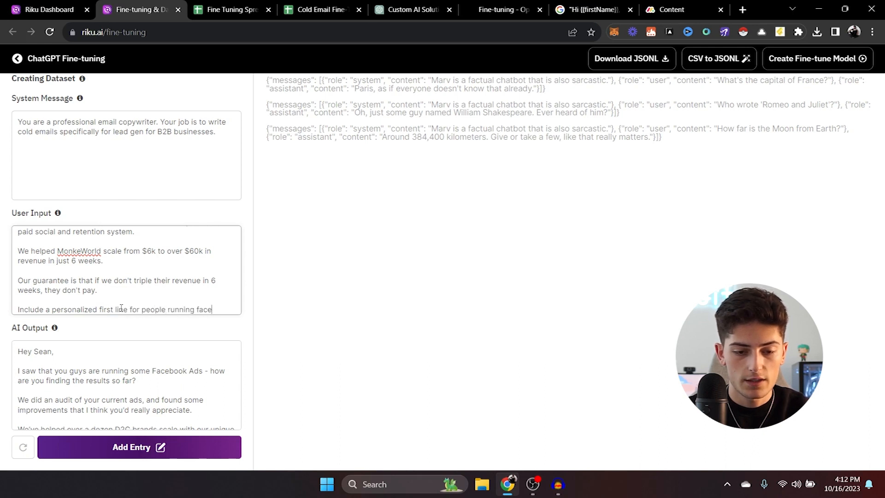
pyautogui.write('book ads and include that we')
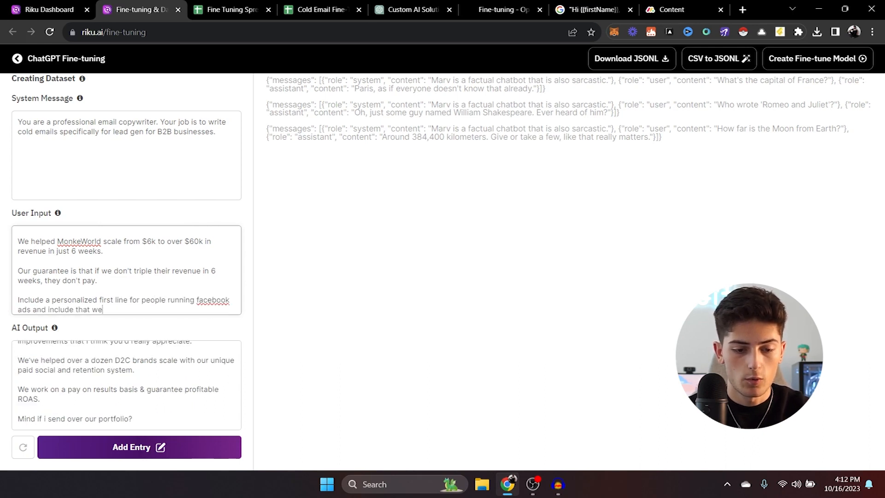
pyautogui.write(' work on a pay ')
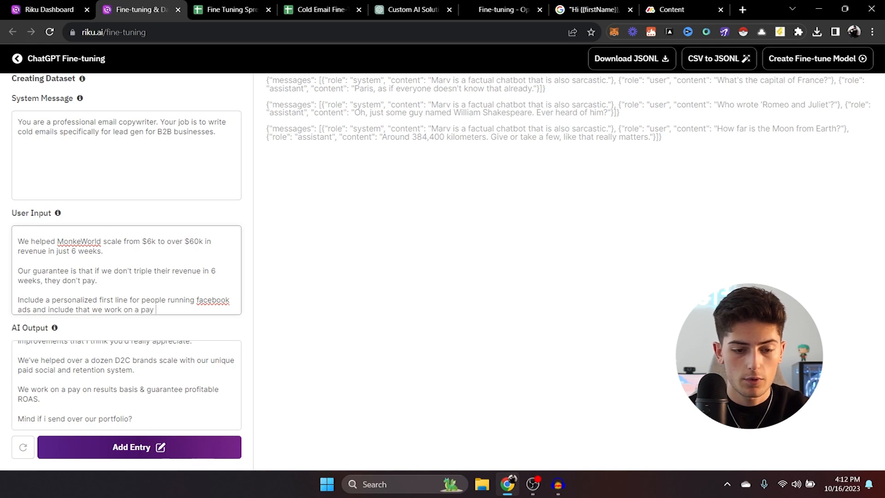
pyautogui.write('per results basis')
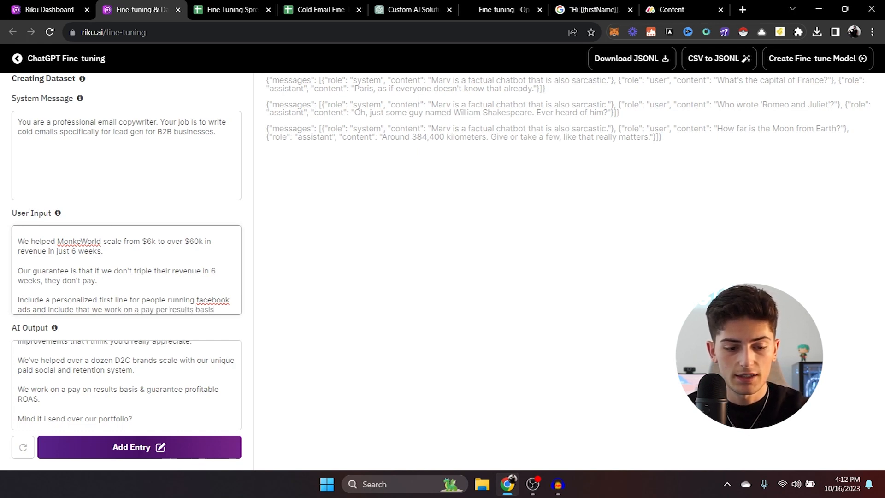
# Separate the sender's name from "Regards," with a blank line at the end of the AI Output email.
pyautogui.scroll(-1, 43, 402)
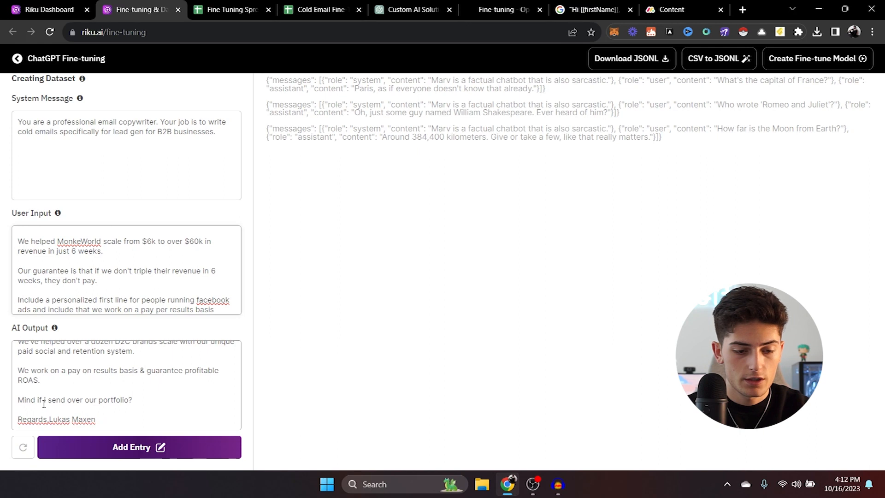
pyautogui.click(49, 419)
pyautogui.press('Return')
pyautogui.press('Return')
# End the paragraph with a period and add a user input line: "For the sign off, include that is from me" plus the sender's first name.
pyautogui.click(220, 308)
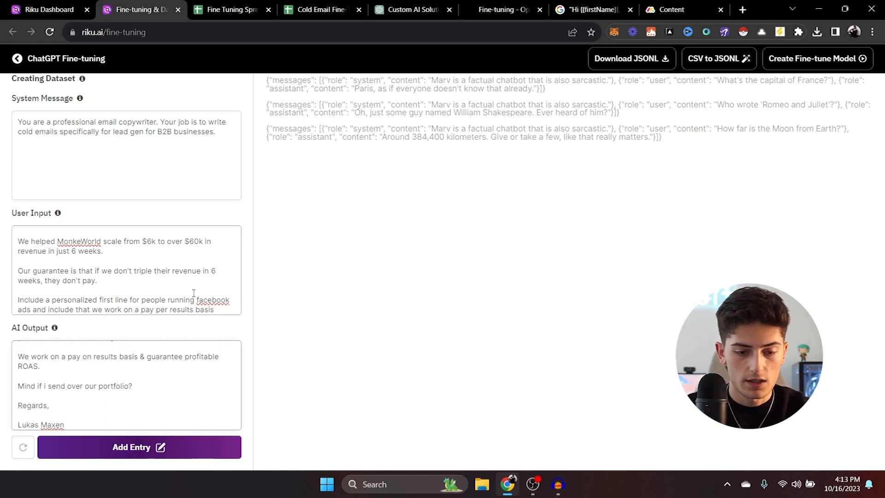
pyautogui.write('.')
pyautogui.press('Return')
pyautogui.press('Return')
pyautogui.write('For the sign o')
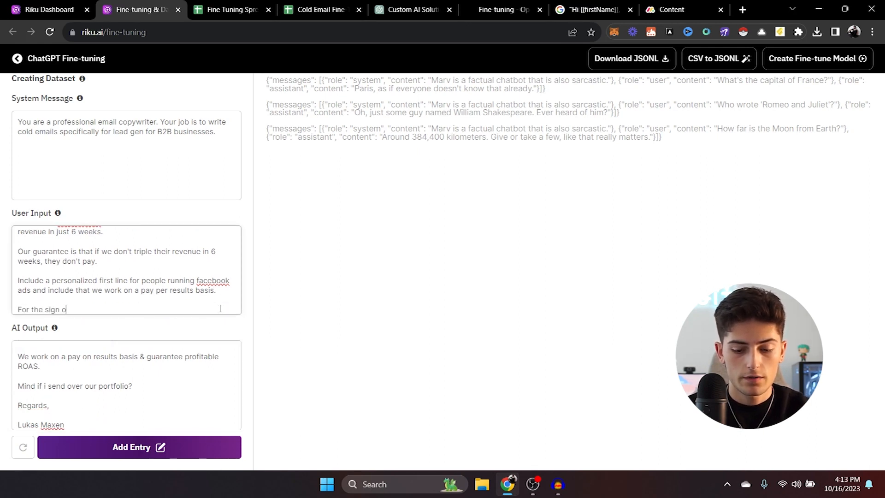
pyautogui.write('ff, include that it')
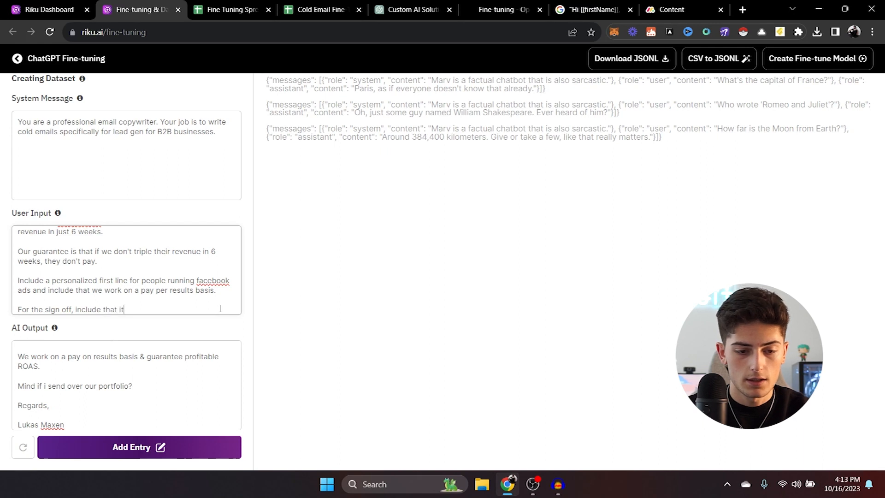
pyautogui.press('BackSpace')
pyautogui.write('s from me Lukas.')
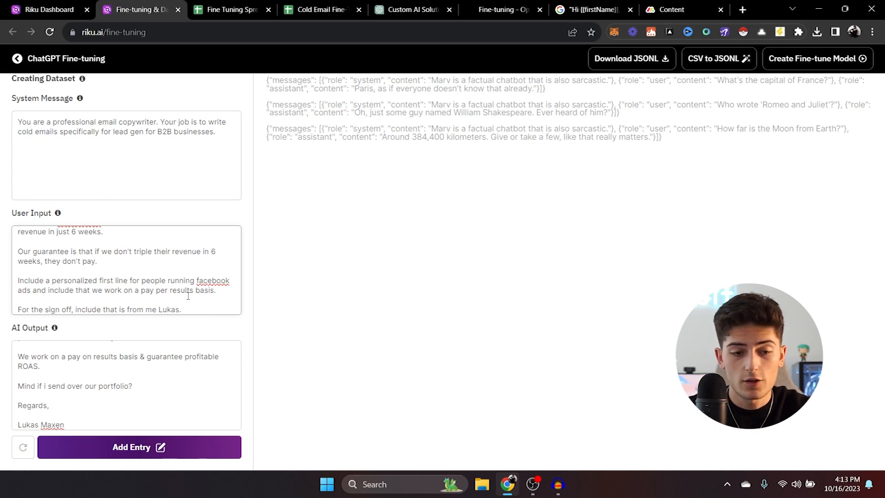
# Add the completed Facebook Ads cold email example to the dataset as an entry.
pyautogui.click(118, 450)
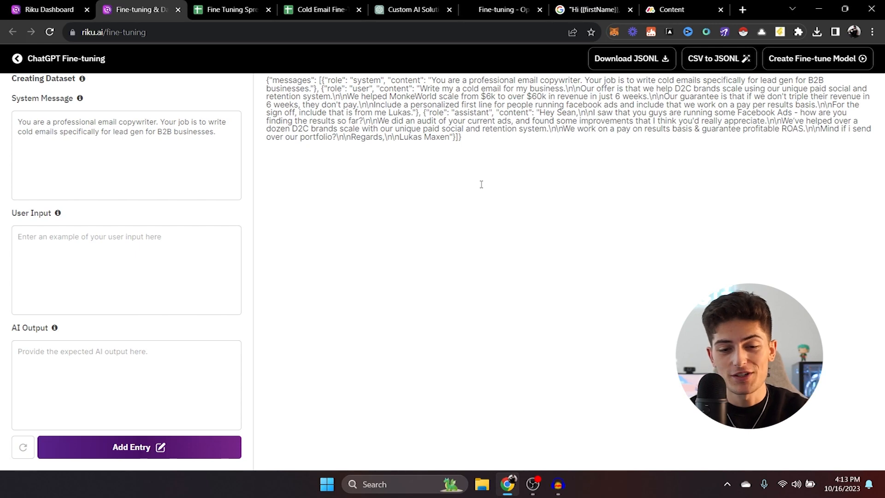
pyautogui.click(122, 286)
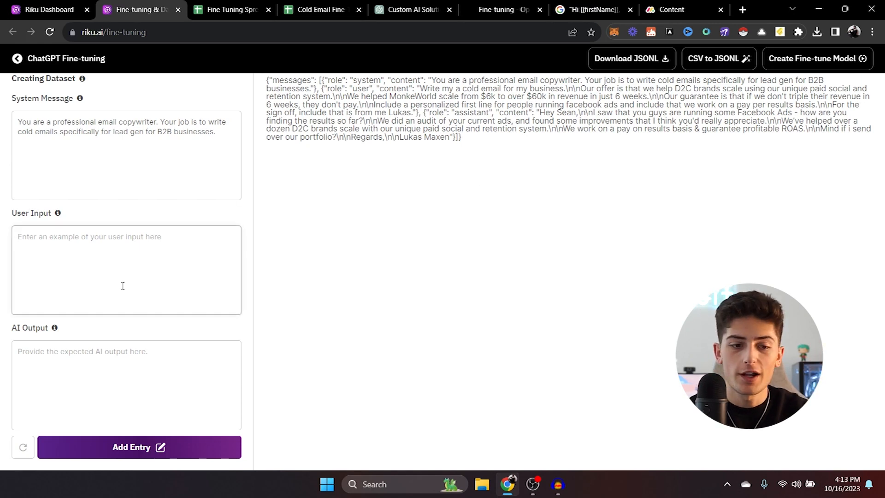
pyautogui.click(114, 352)
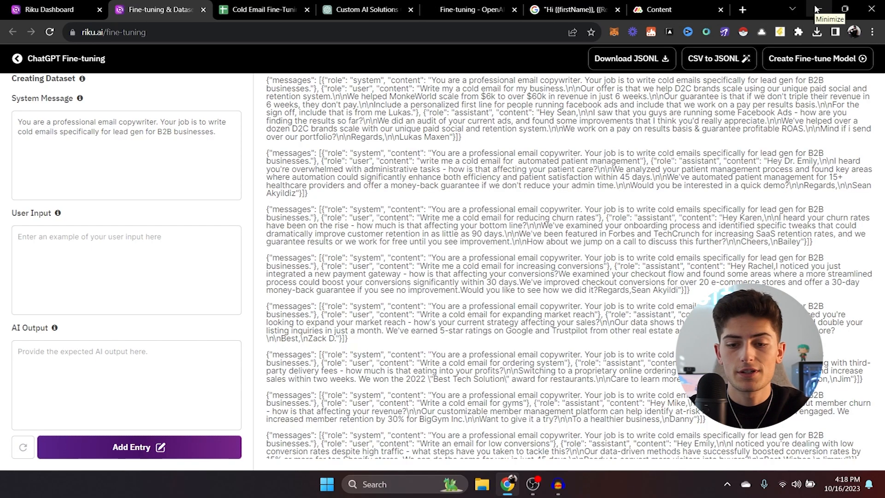
# Save and download the JSONL dataset under the name "Cold Email Fine Tune".
pyautogui.scroll(1, 442, 271)
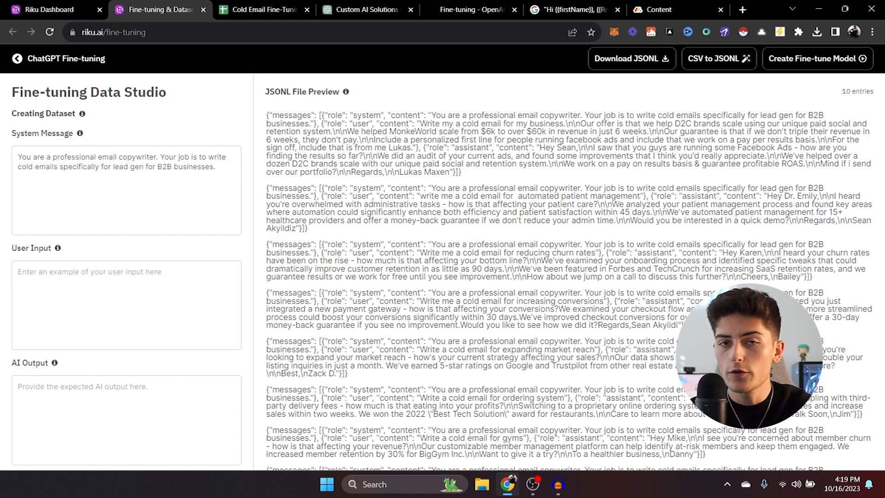
pyautogui.scroll(-2, 495, 174)
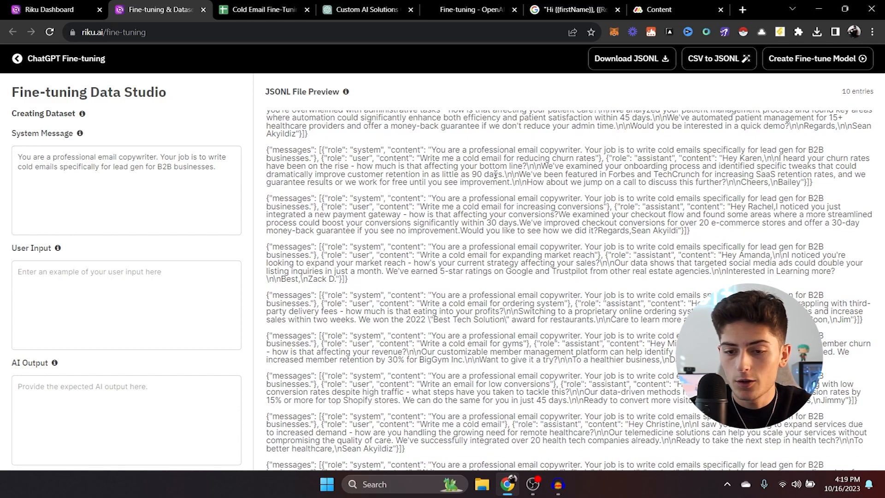
pyautogui.click(629, 60)
pyautogui.click(431, 173)
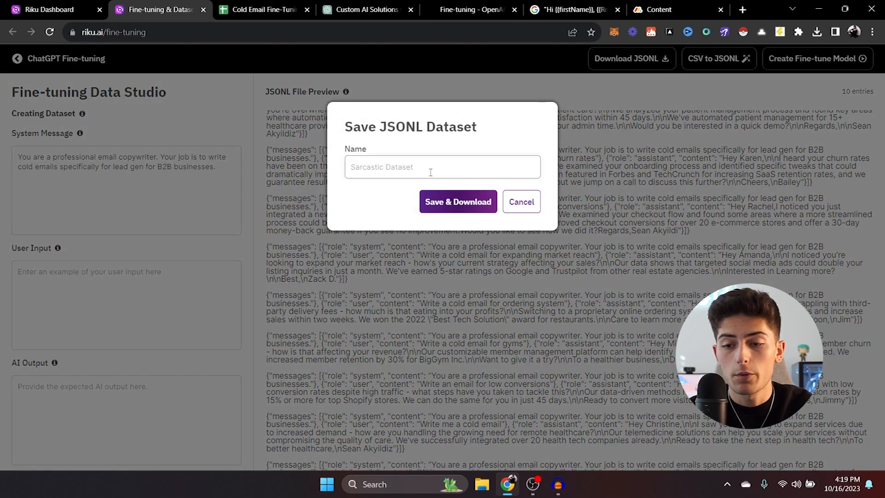
pyautogui.write('Cold Email Fine')
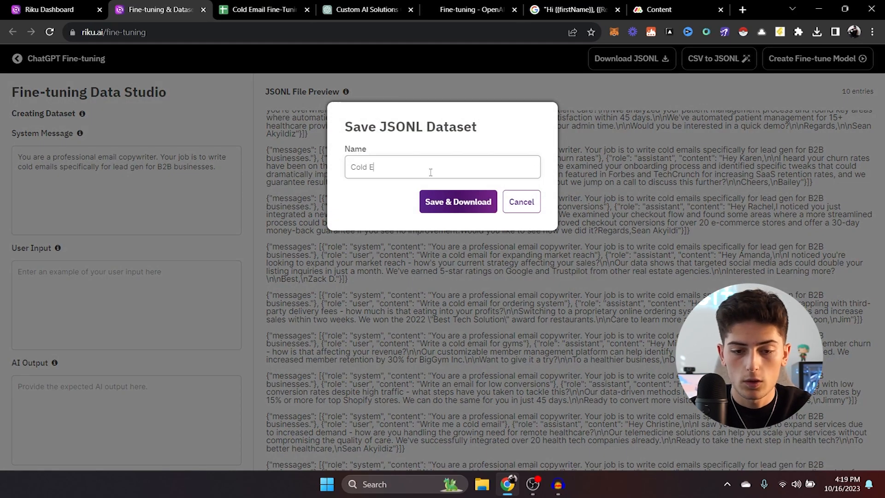
pyautogui.write(' Tune')
pyautogui.click(444, 199)
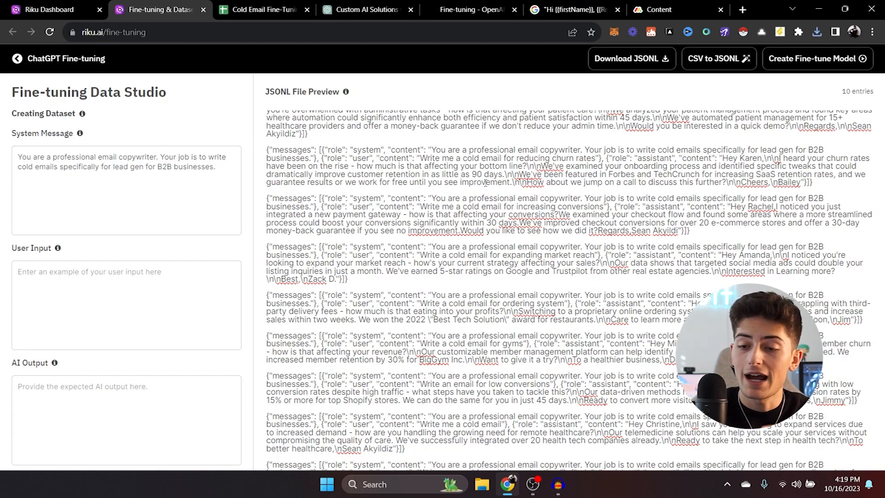
pyautogui.click(834, 60)
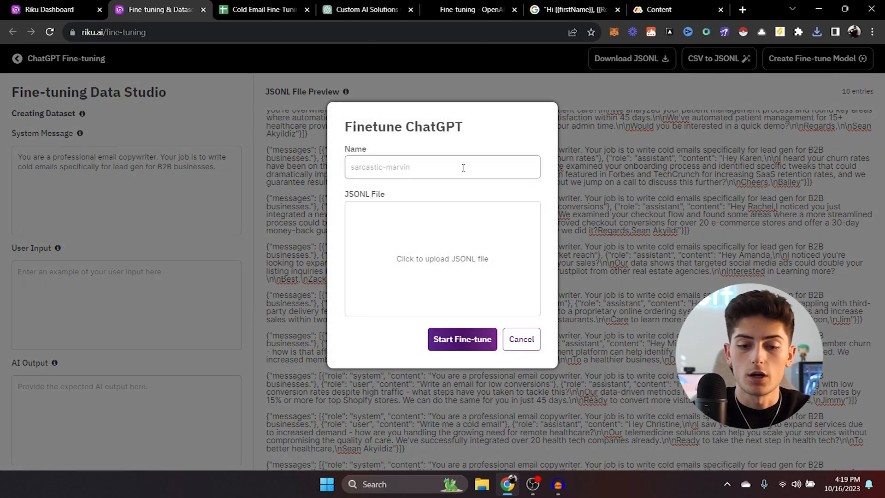
pyautogui.write('asdinandoaindas')
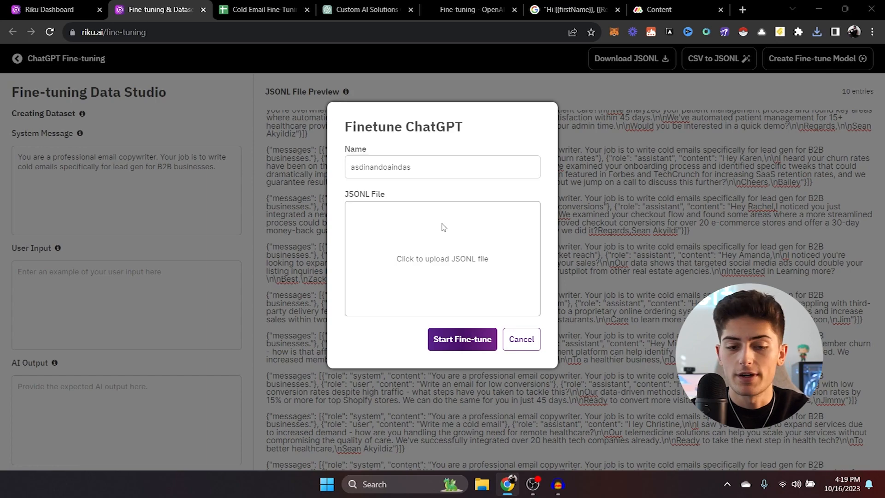
pyautogui.click(443, 259)
pyautogui.doubleClick(121, 106)
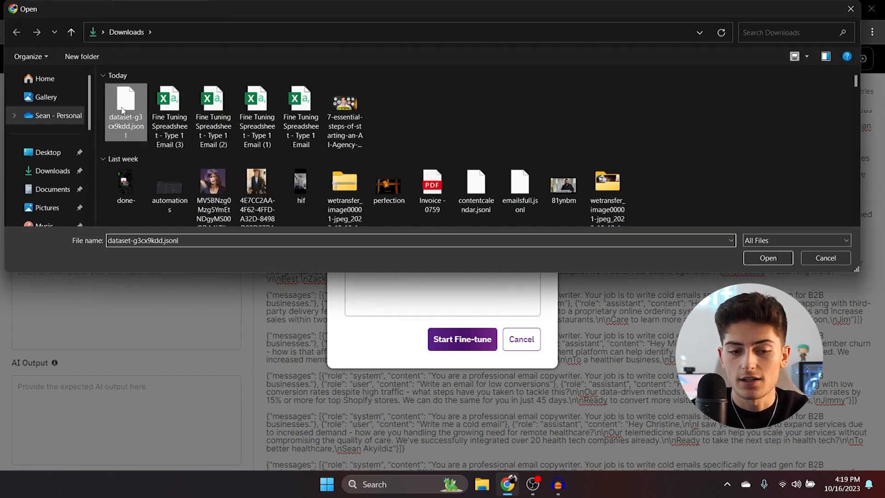
pyautogui.click(517, 339)
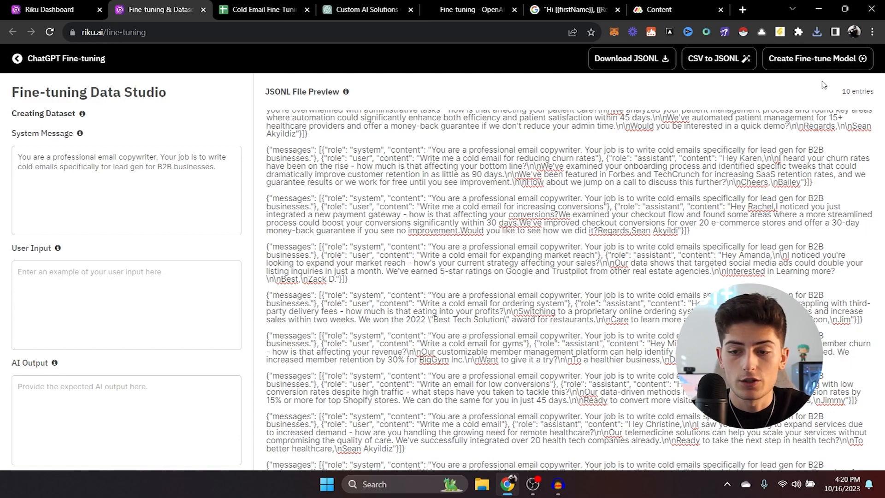
pyautogui.click(827, 64)
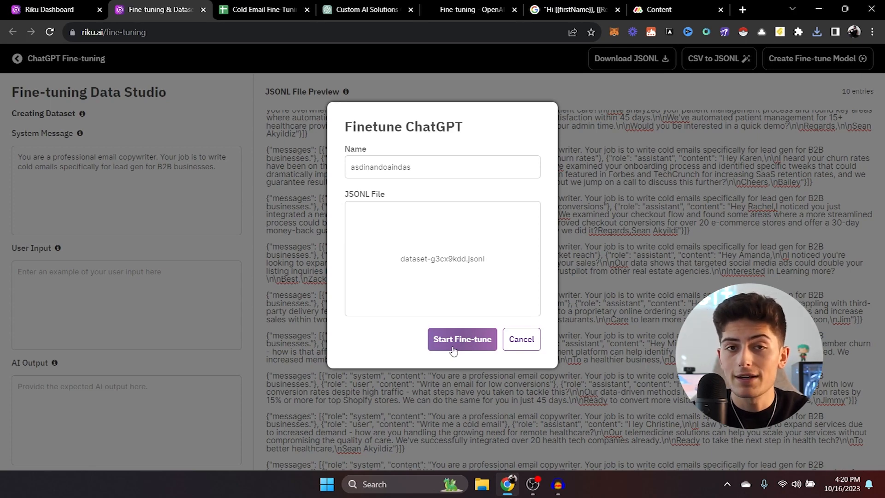
pyautogui.click(534, 341)
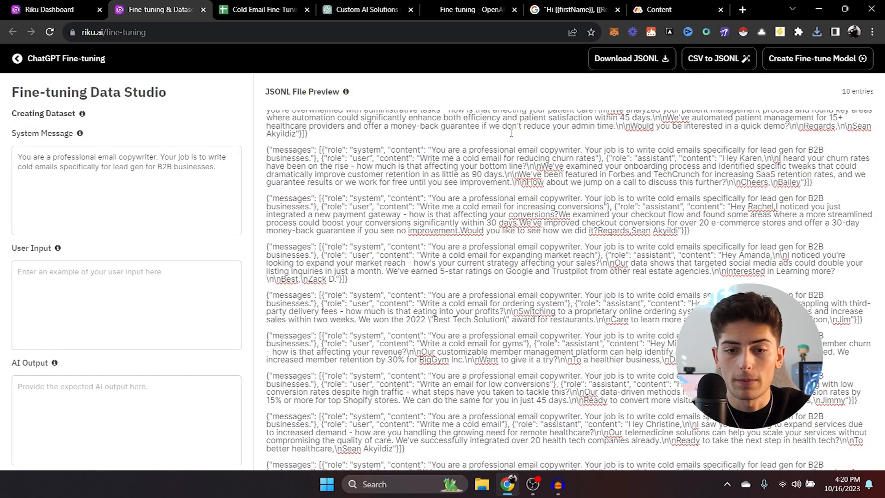
# Switch to OpenAI's Fine-tuning page and start a new fine-tuned model with gpt-3.5-turbo-0613 as the base model.
pyautogui.click(449, 4)
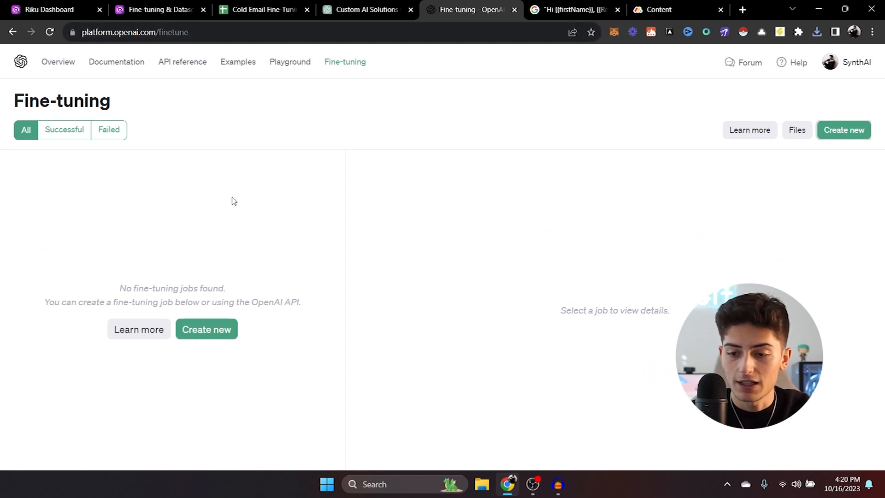
pyautogui.click(218, 331)
pyautogui.click(400, 130)
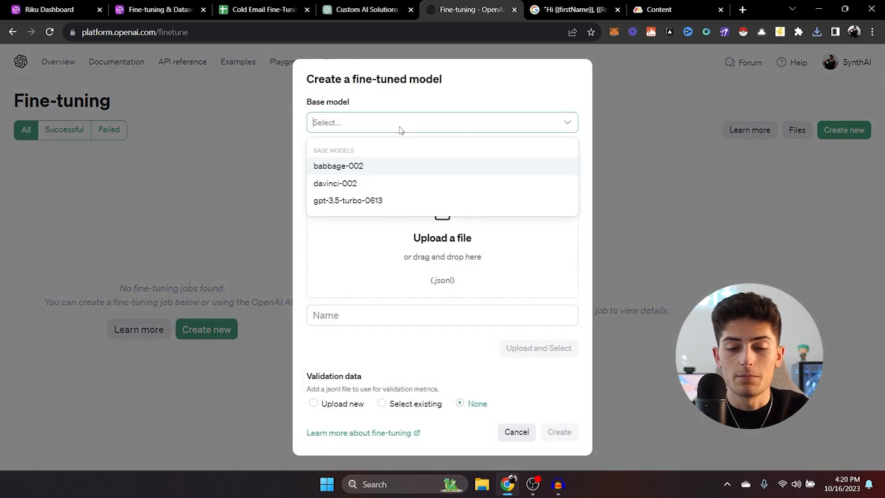
pyautogui.click(381, 206)
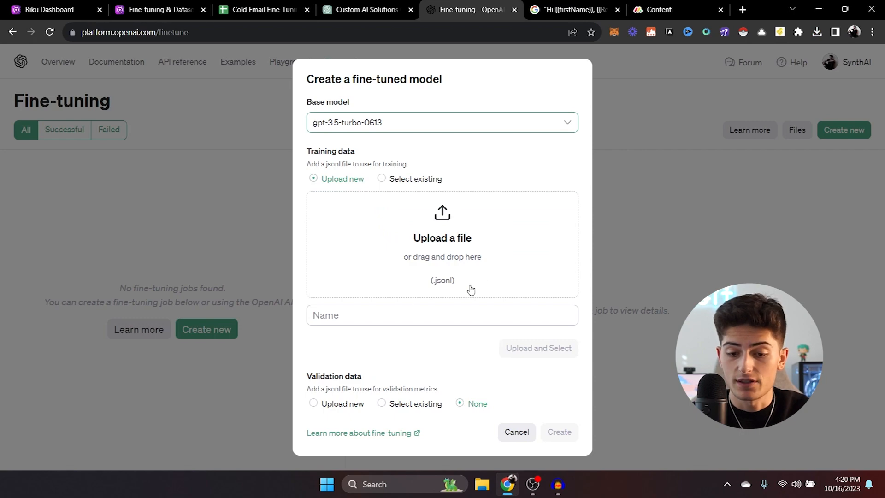
# Upload dataset-g3cx9kdd.jsonl from Downloads as the training data, keep validation data as None, and create the fine-tuned model.
pyautogui.click(470, 246)
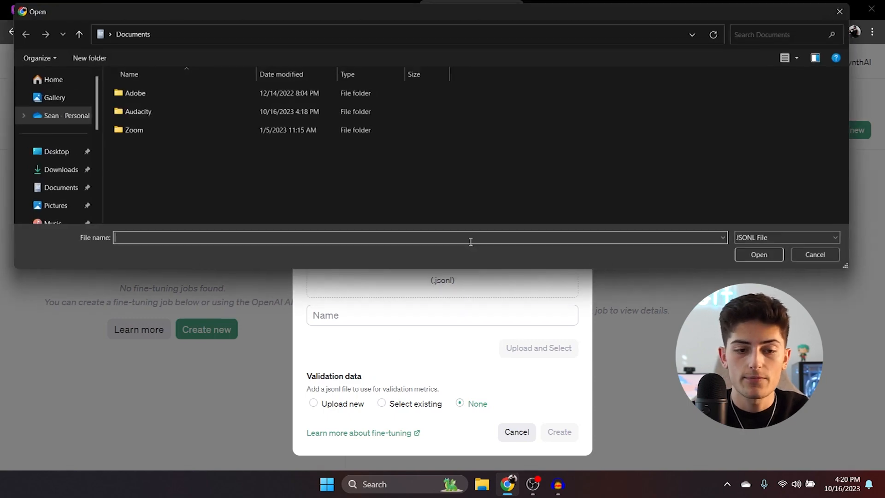
pyautogui.click(51, 171)
pyautogui.doubleClick(127, 110)
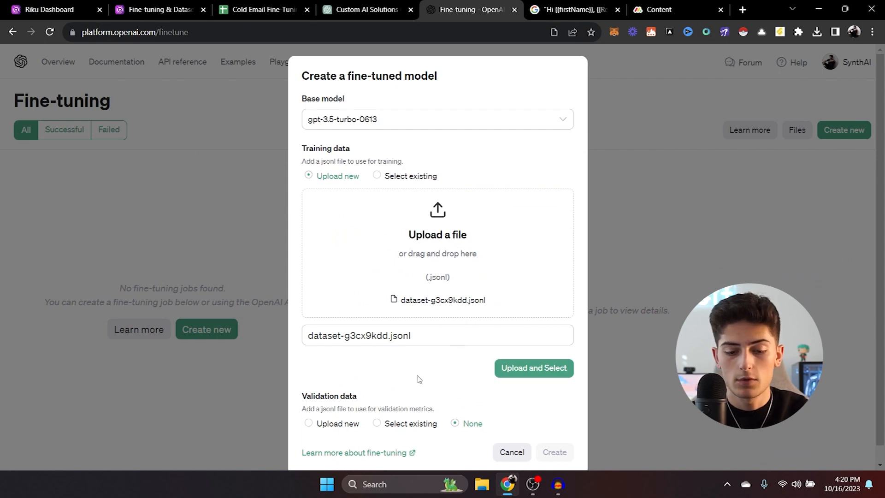
pyautogui.click(509, 373)
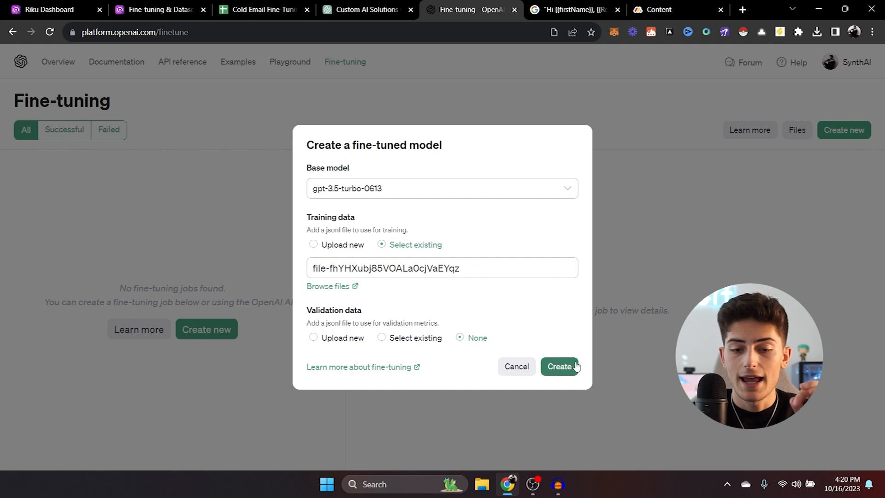
pyautogui.click(566, 366)
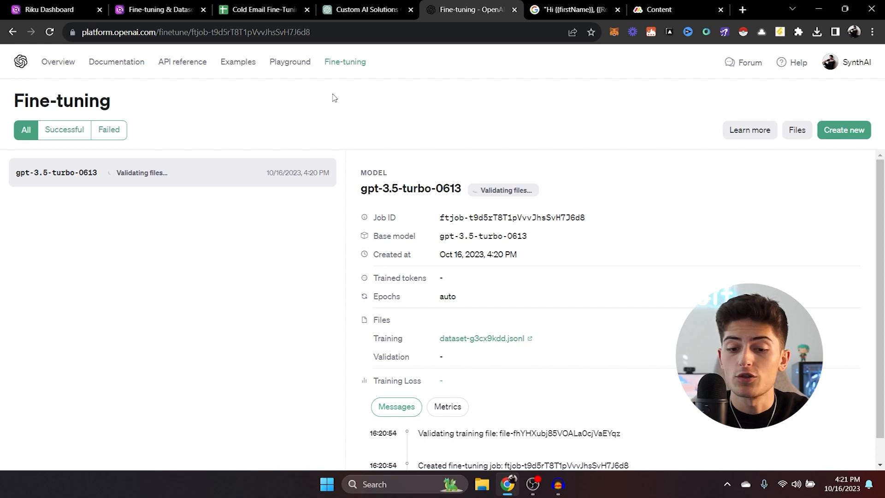
pyautogui.moveTo(458, 189); pyautogui.dragTo(363, 196)
pyautogui.hotkey('ctrl', 'c')
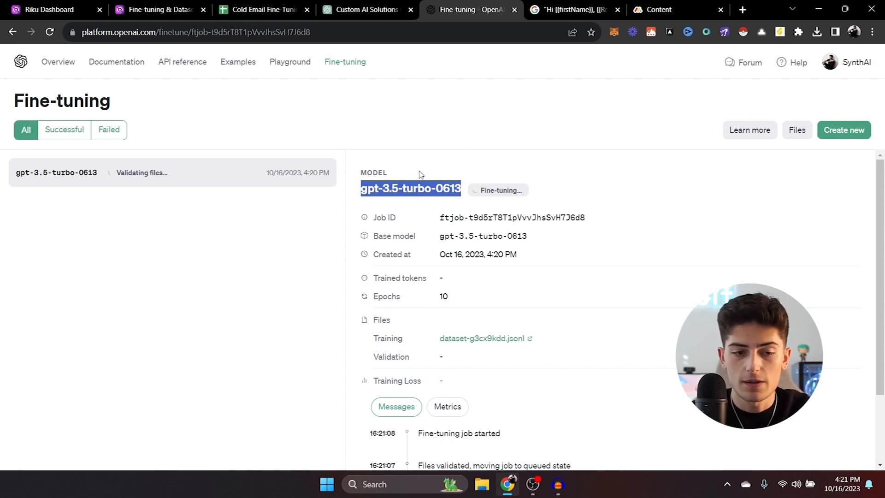
pyautogui.click(54, 7)
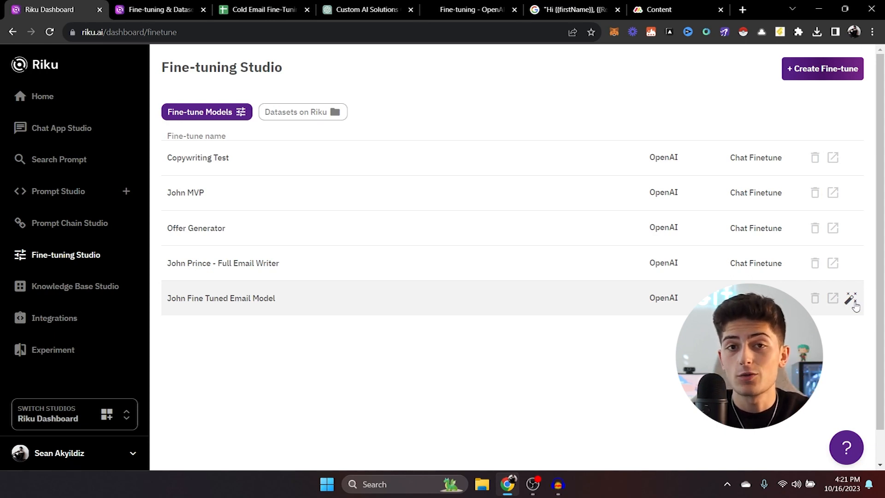
pyautogui.click(490, 5)
pyautogui.click(56, 6)
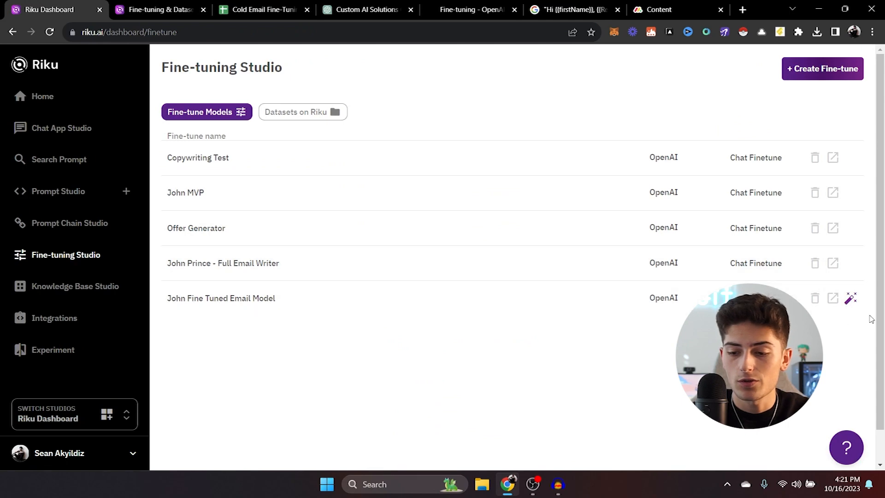
pyautogui.click(851, 298)
pyautogui.click(487, 174)
pyautogui.hotkey('ctrl', 'v')
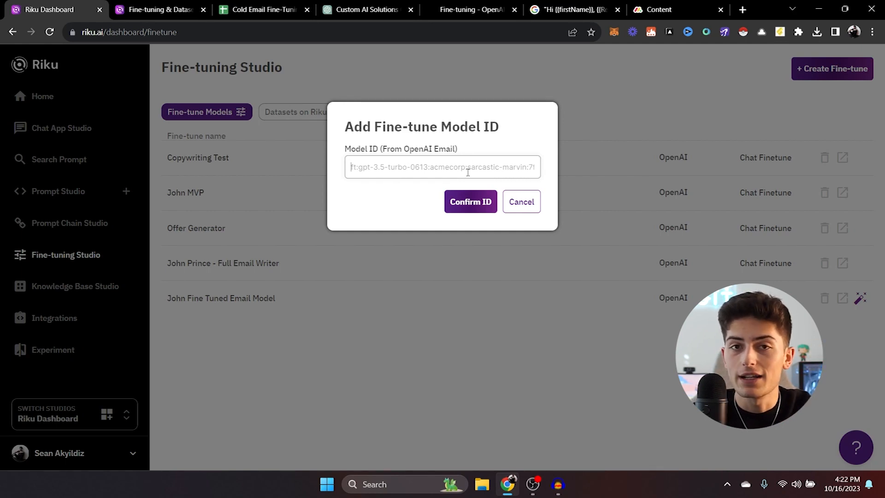
pyautogui.click(527, 208)
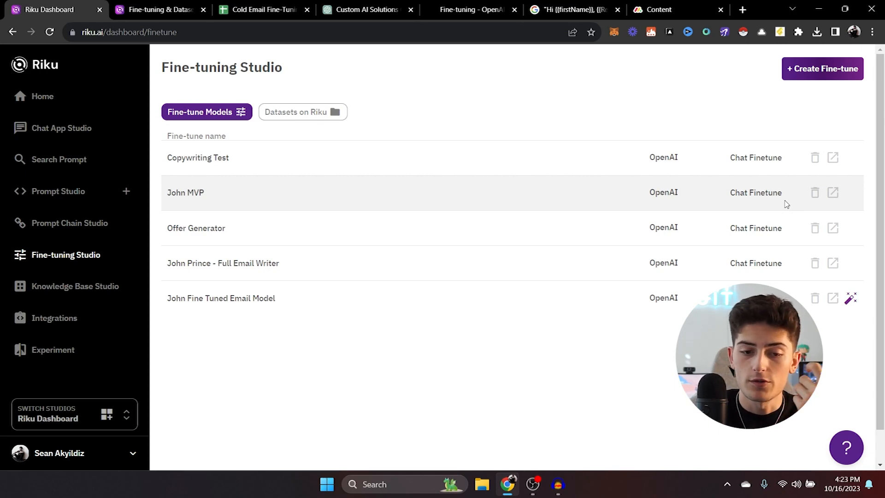
# Switch to Riku's Chat App Studio and set the chatbot greeting message to "Let's write some copy".
pyautogui.click(369, 5)
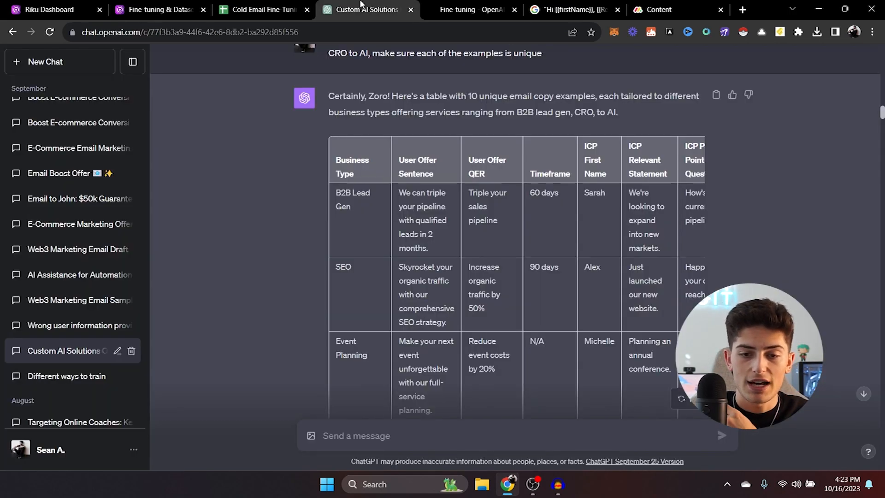
pyautogui.click(439, 4)
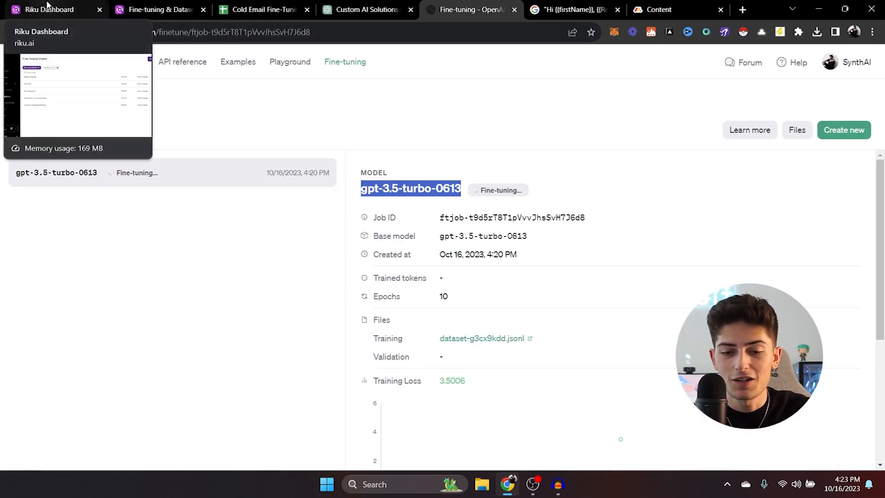
pyautogui.click(82, 5)
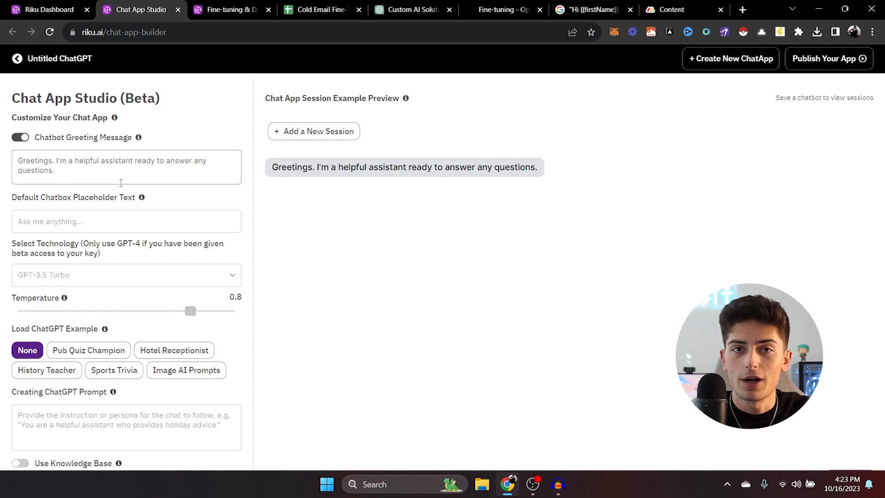
pyautogui.click(159, 178)
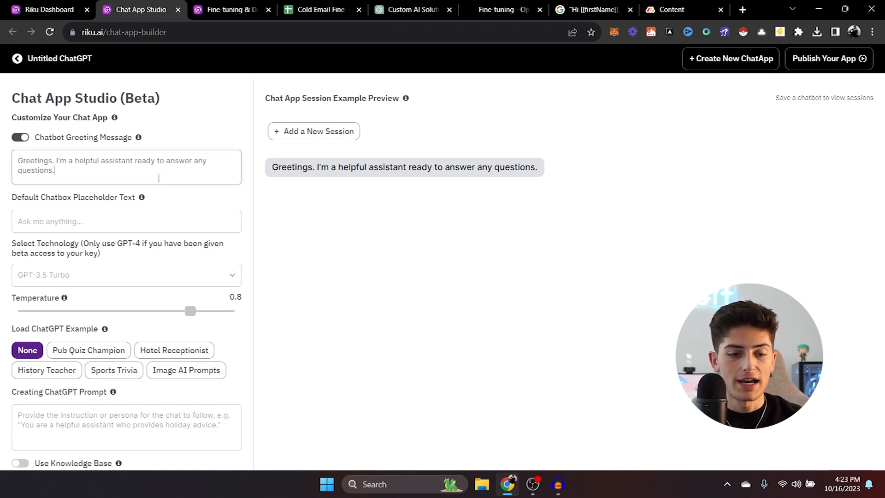
pyautogui.moveTo(159, 179); pyautogui.dragTo(5, 162)
pyautogui.press('BackSpace')
pyautogui.write("Let's write some copy")
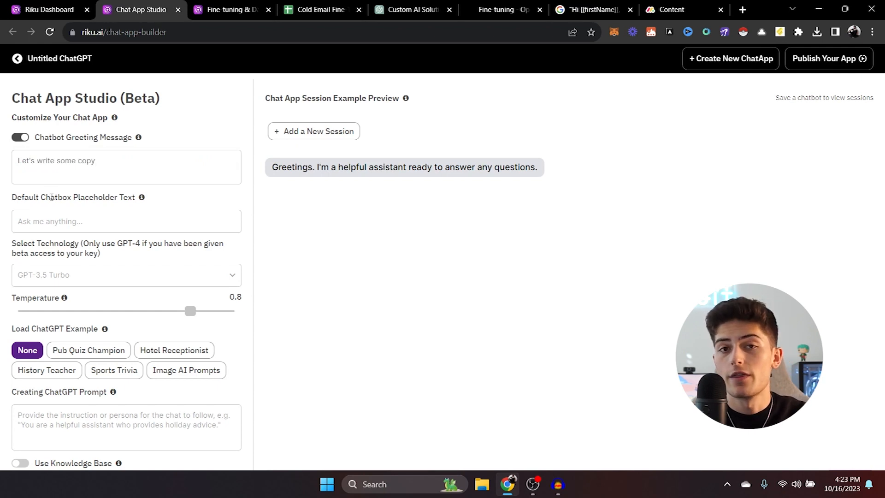
# Set the chat app's technology to the fine-tuned model "Copywriting Test".
pyautogui.click(67, 219)
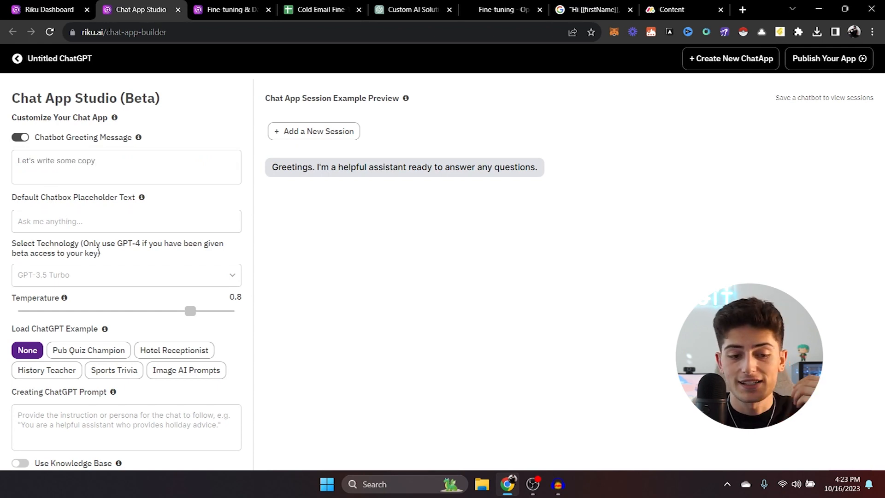
pyautogui.click(115, 278)
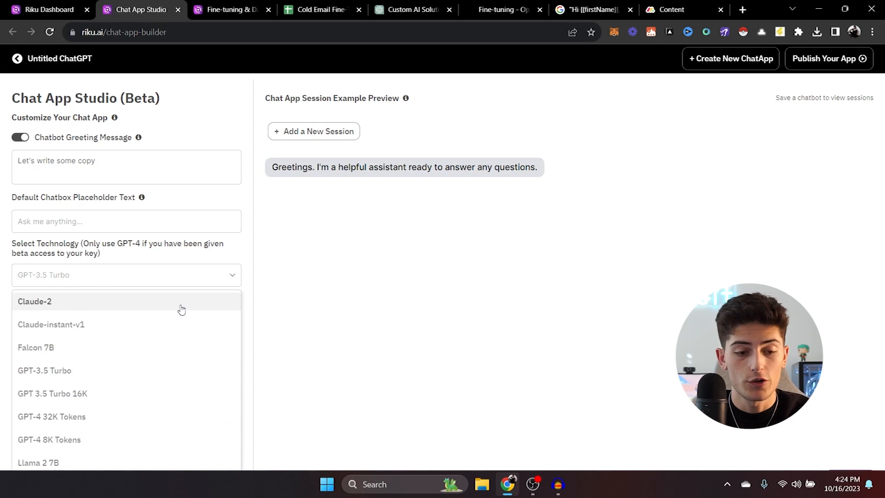
pyautogui.scroll(-1, 180, 311)
pyautogui.scroll(-3, 180, 310)
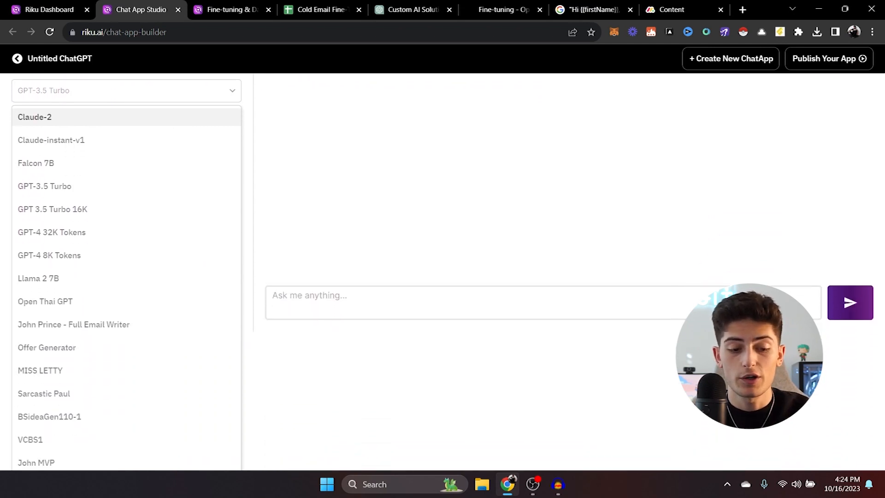
pyautogui.scroll(-2, 78, 292)
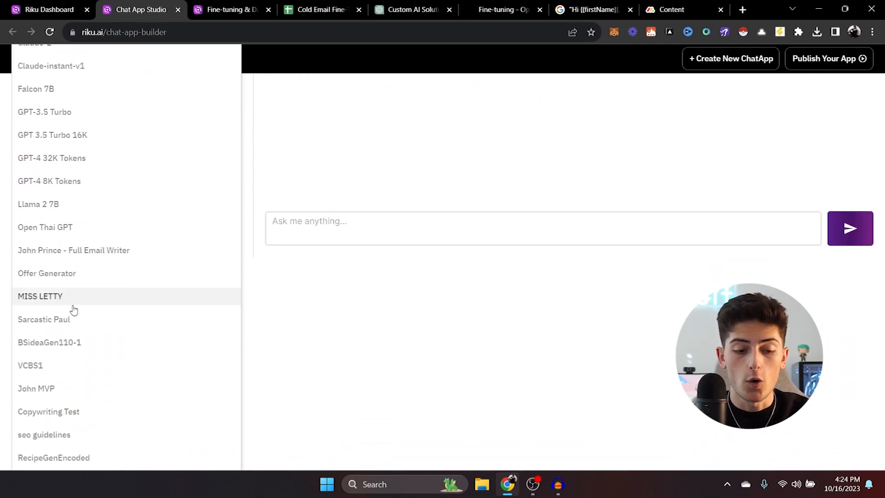
pyautogui.click(57, 411)
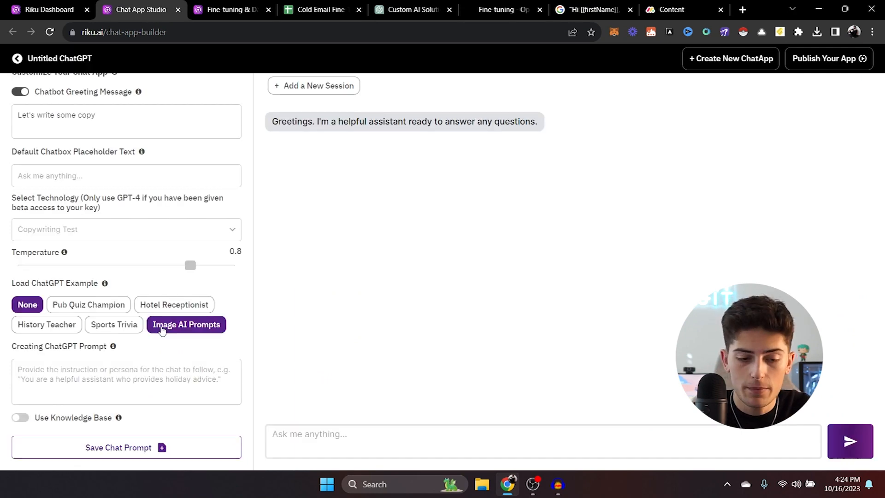
# Copy the cold email template from the Google search query and return to Riku's Chat App Studio.
pyautogui.click(118, 391)
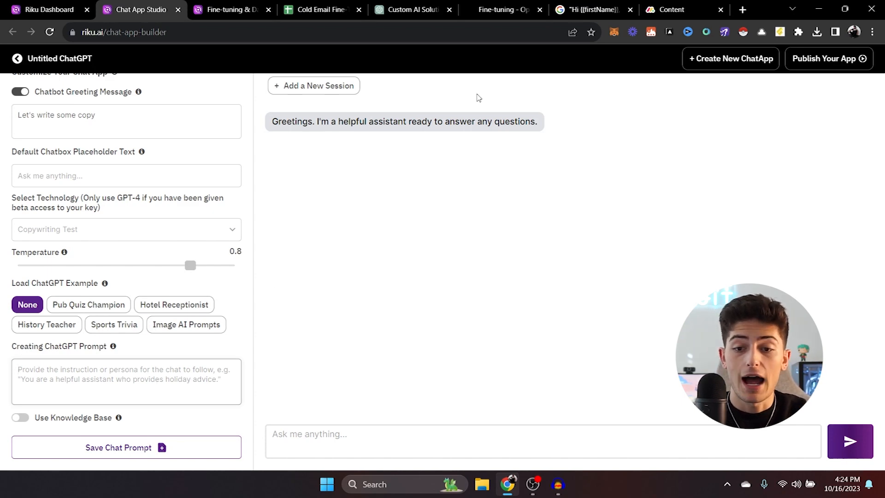
pyautogui.click(593, 9)
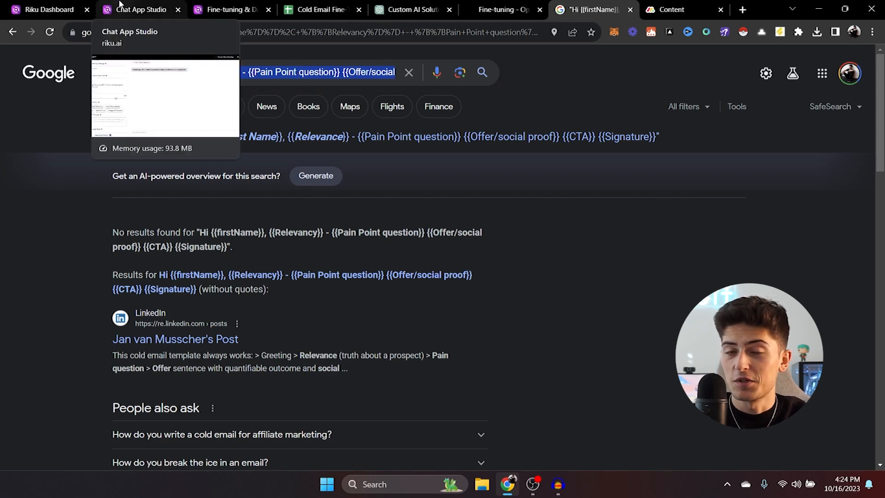
pyautogui.click(119, 5)
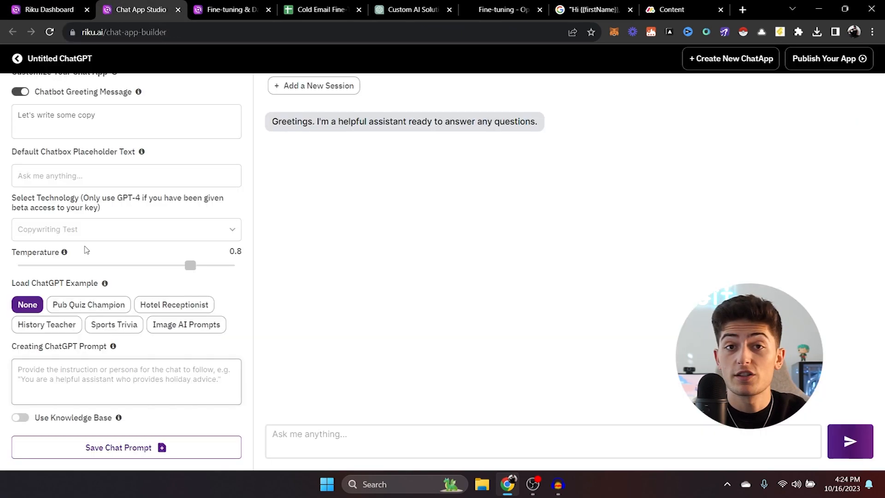
# Enter the chat prompt "Write a cold email based on the user's business information, cold emails should be formatted as follows:".
pyautogui.click(122, 388)
pyautogui.write('Write a cold e')
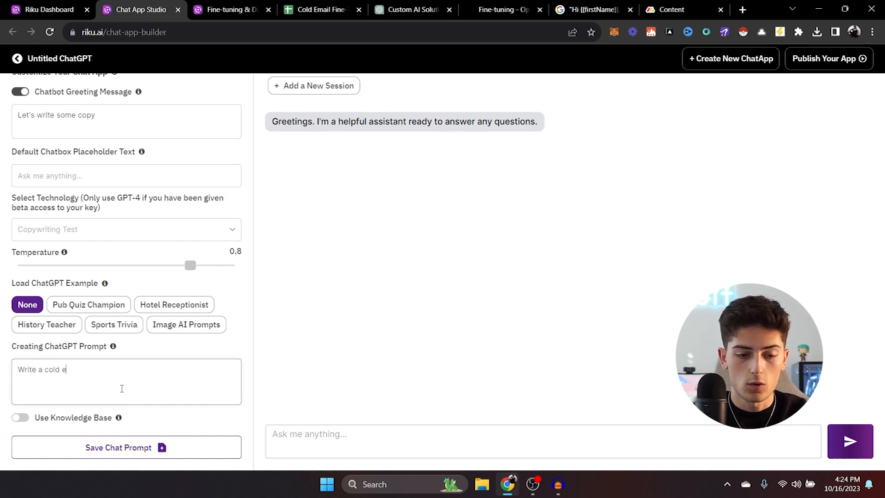
pyautogui.write('mail based on the user')
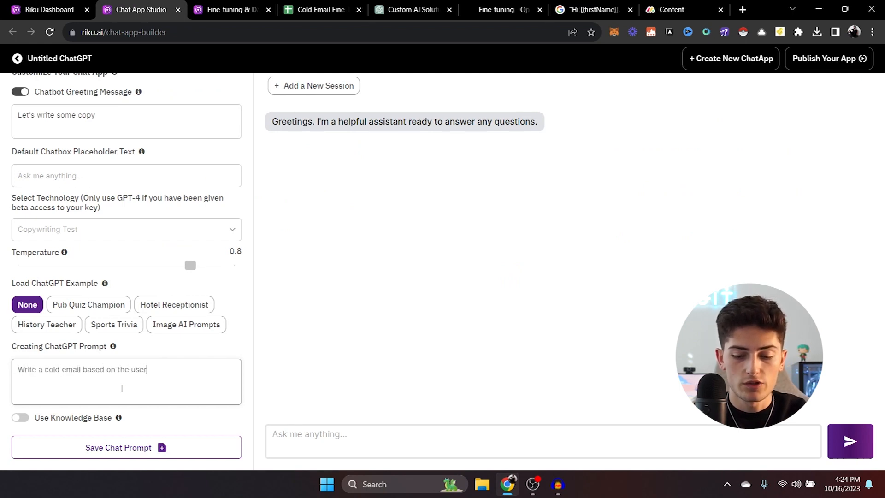
pyautogui.write("'s business incormat")
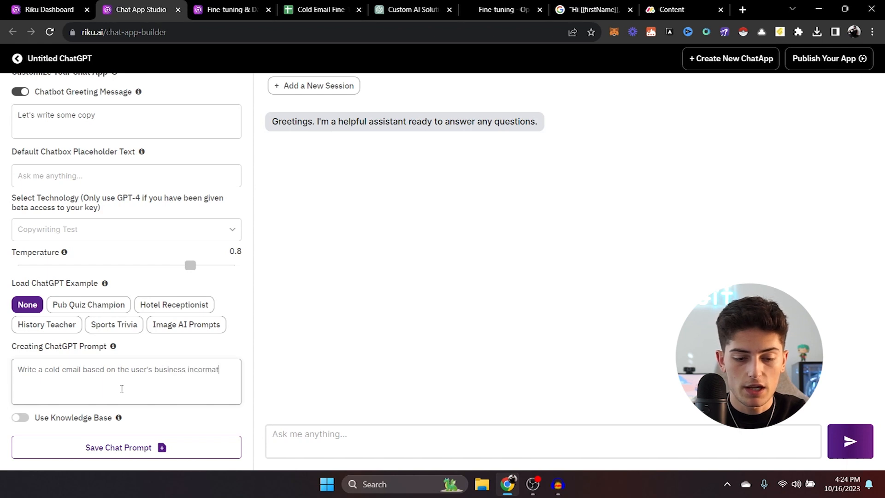
pyautogui.press('BackSpace')
pyautogui.press('BackSpace')
pyautogui.press('BackSpace')
pyautogui.press('BackSpace')
pyautogui.press('BackSpace')
pyautogui.press('BackSpace')
pyautogui.write('formation, cold emails sh')
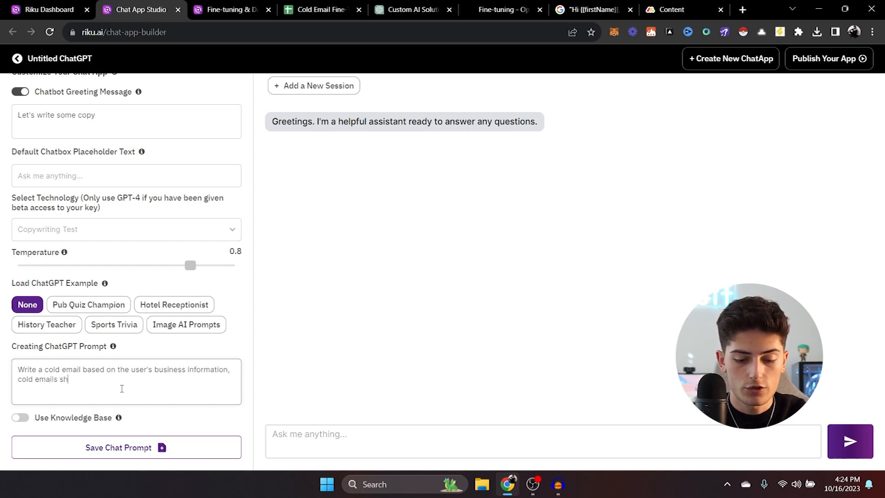
pyautogui.write('ould be formatted as')
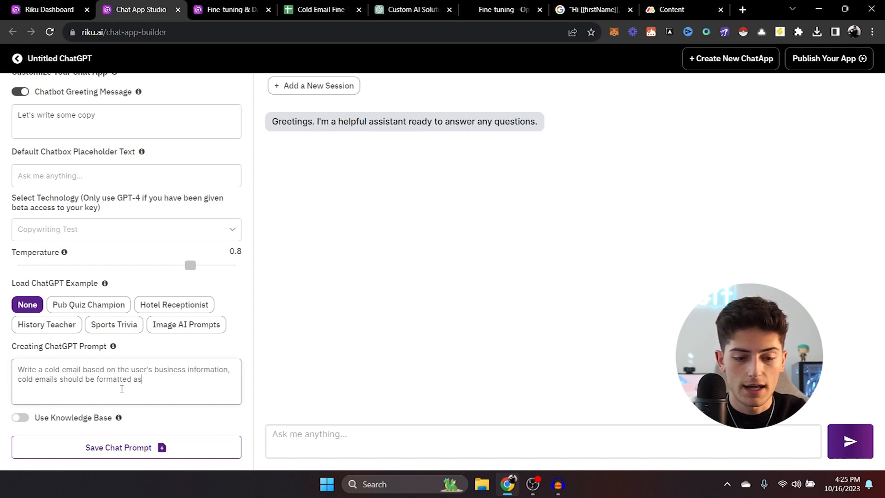
pyautogui.write(' follows:')
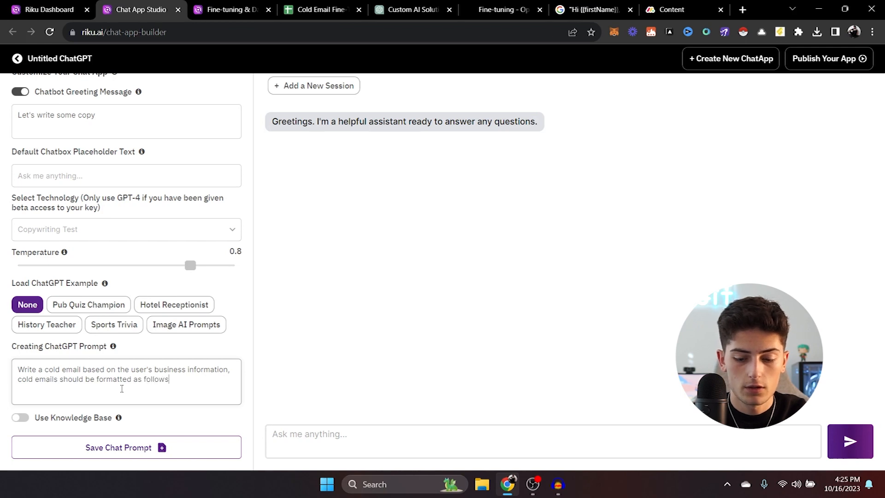
# Add the copied template, from "Hi {{firstName}}," through "{{Signature}}", to the chat prompt after a blank line.
pyautogui.press('Return')
pyautogui.press('Return')
pyautogui.write('"Hi {{firstName}}, {{Relevancy}} - {{Pain Point question}} {{Offer/social proof}} {{CTA}} {{Signature}}"')
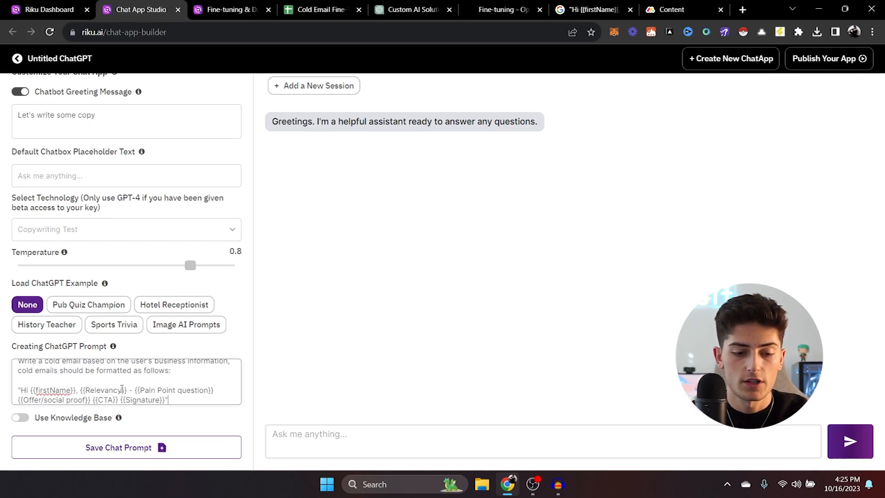
# Split the template into separate paragraphs for the greeting, relevancy with pain point question, offer/social proof, CTA and signature.
pyautogui.click(80, 391)
pyautogui.press('Return')
pyautogui.press('Return')
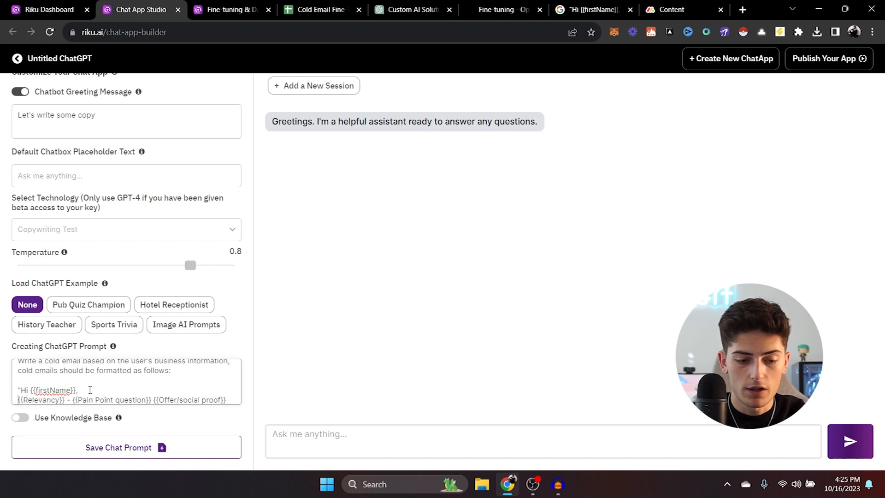
pyautogui.click(154, 400)
pyautogui.press('Return')
pyautogui.press('Return')
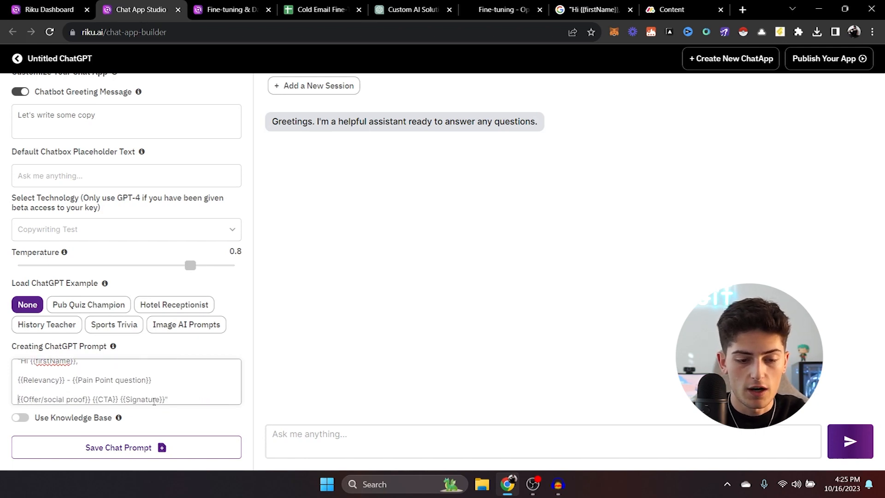
pyautogui.click(94, 400)
pyautogui.press('Return')
pyautogui.press('Return')
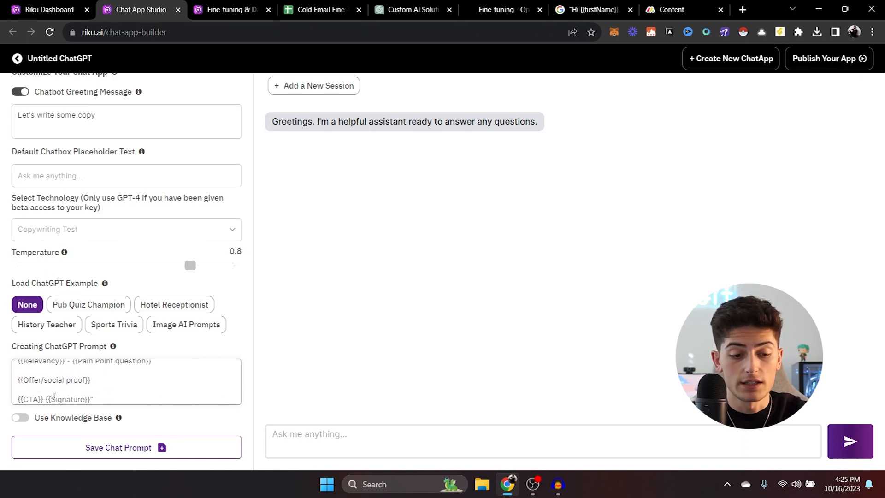
pyautogui.click(47, 400)
pyautogui.press('Return')
pyautogui.press('Return')
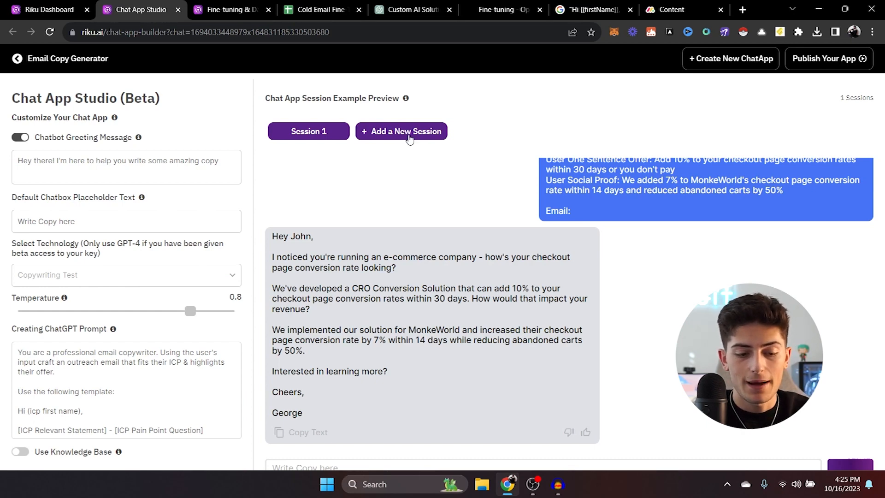
# Examine the template and example in the Email Copy Generator app's chat prompt.
pyautogui.scroll(-6, 126, 391)
pyautogui.scroll(-4, 126, 390)
pyautogui.scroll(10, 126, 390)
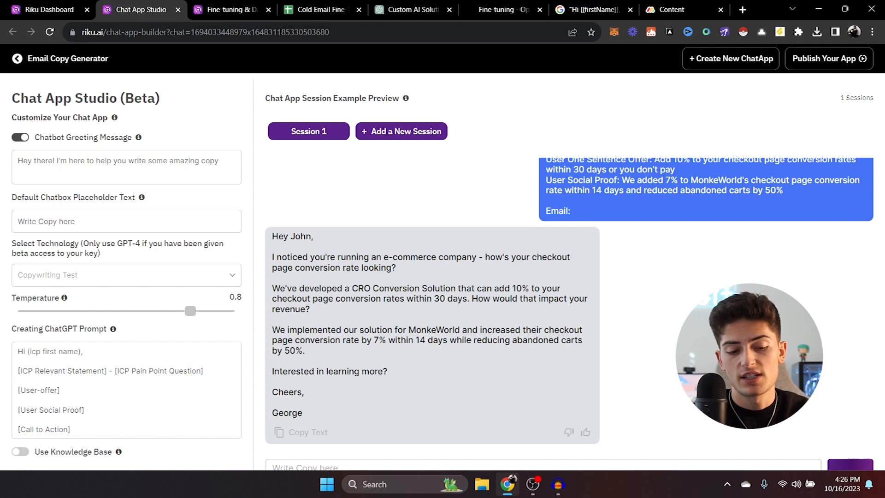
pyautogui.scroll(-10, 126, 390)
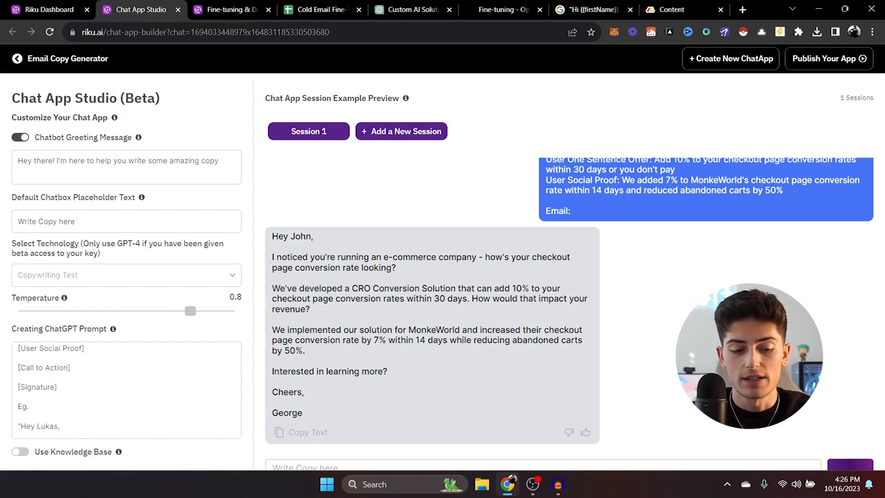
# Copy the business information message from Session 1 into the chat box of a new session.
pyautogui.scroll(-5, 126, 390)
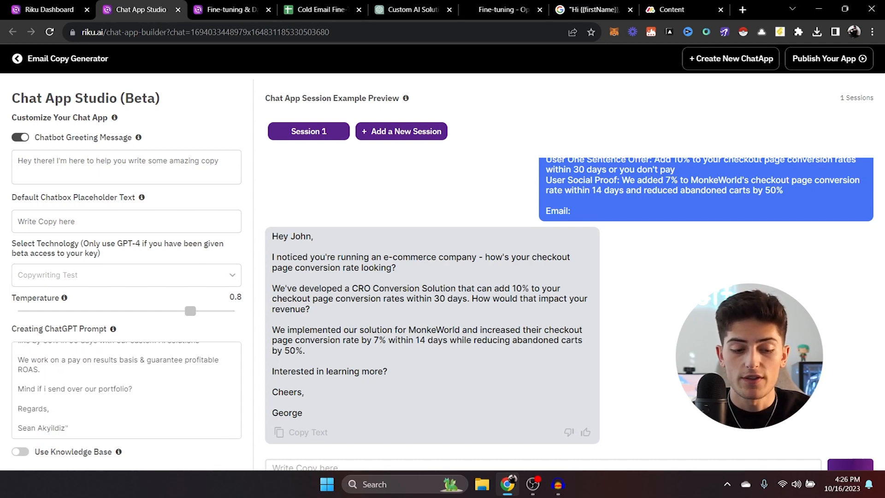
pyautogui.scroll(1, 569, 268)
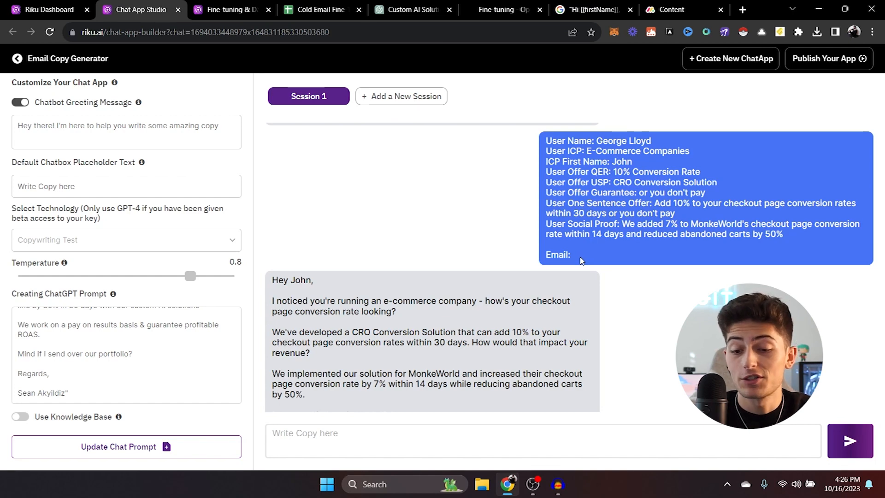
pyautogui.moveTo(581, 256); pyautogui.dragTo(545, 140)
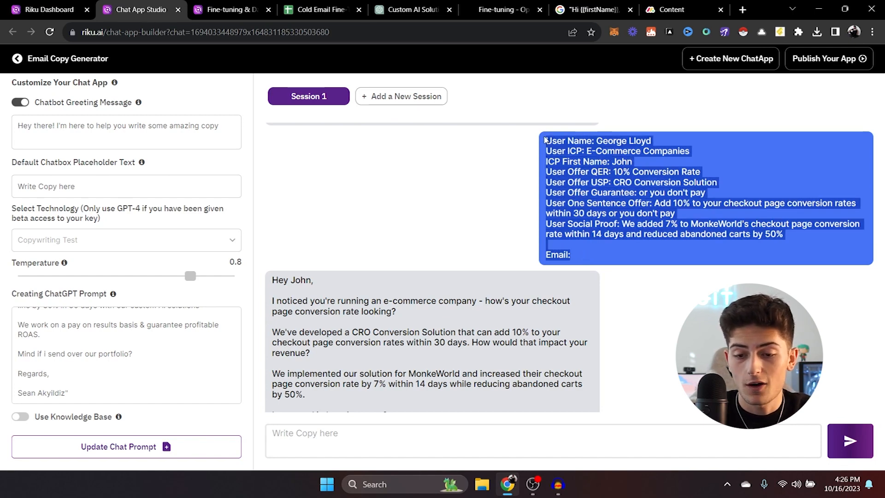
pyautogui.click(403, 96)
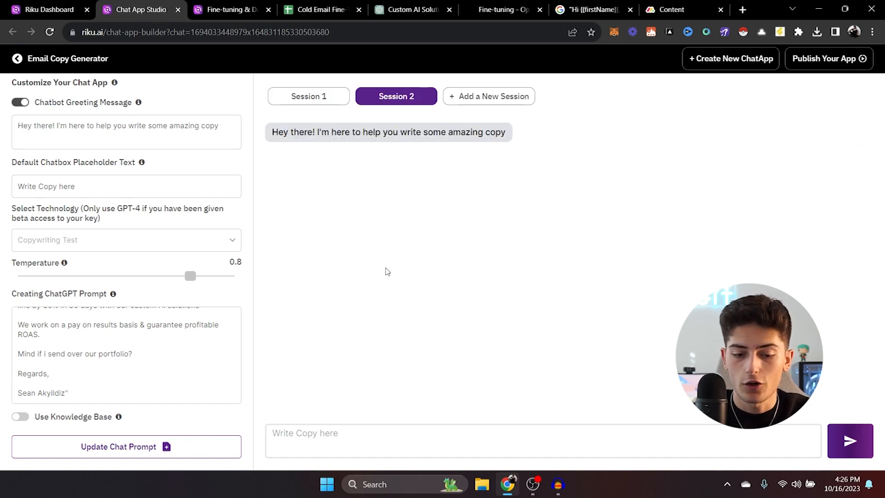
pyautogui.click(357, 433)
pyautogui.hotkey('ctrl', 'v')
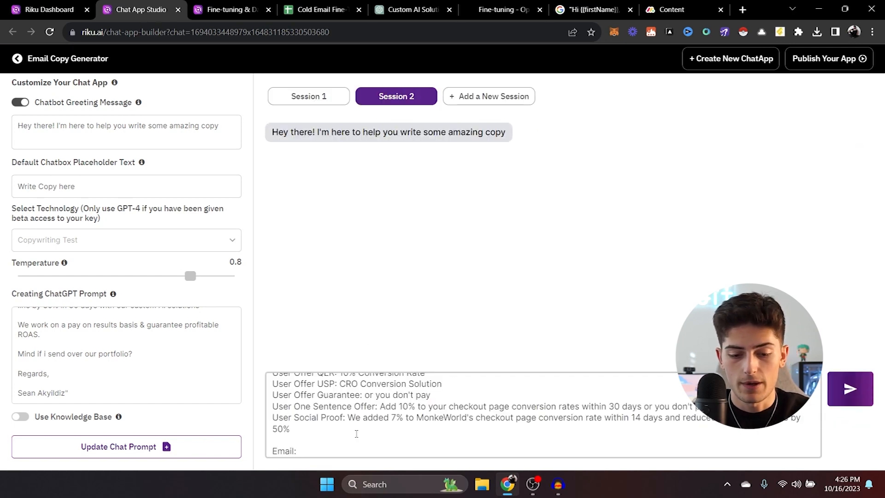
# Replace the closing "Email:" line of the pasted message with "Write me a cold email" and send it.
pyautogui.scroll(3, 356, 434)
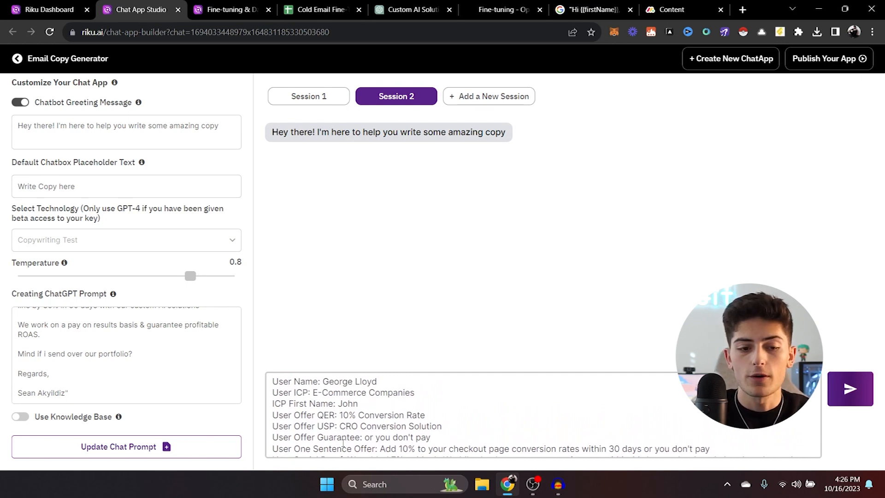
pyautogui.scroll(-1, 343, 444)
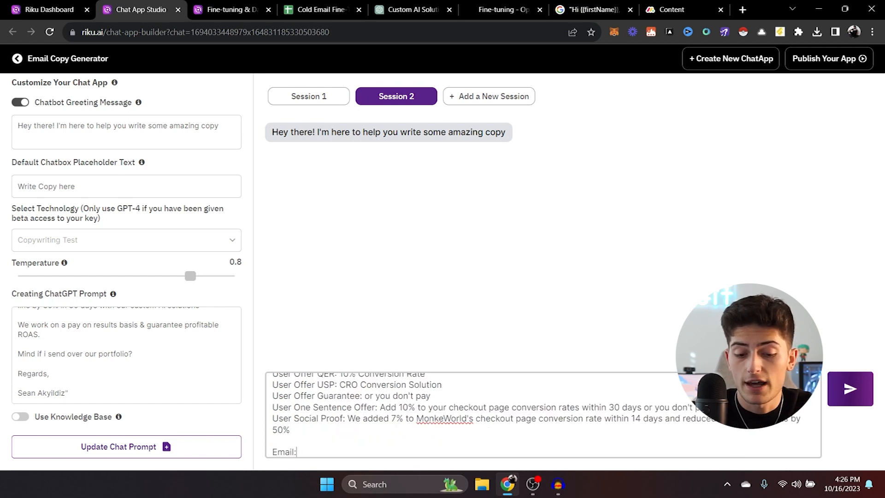
pyautogui.press('BackSpace')
pyautogui.press('BackSpace')
pyautogui.press('BackSpace')
pyautogui.press('BackSpace')
pyautogui.press('BackSpace')
pyautogui.press('BackSpace')
pyautogui.write('Write me a cold email')
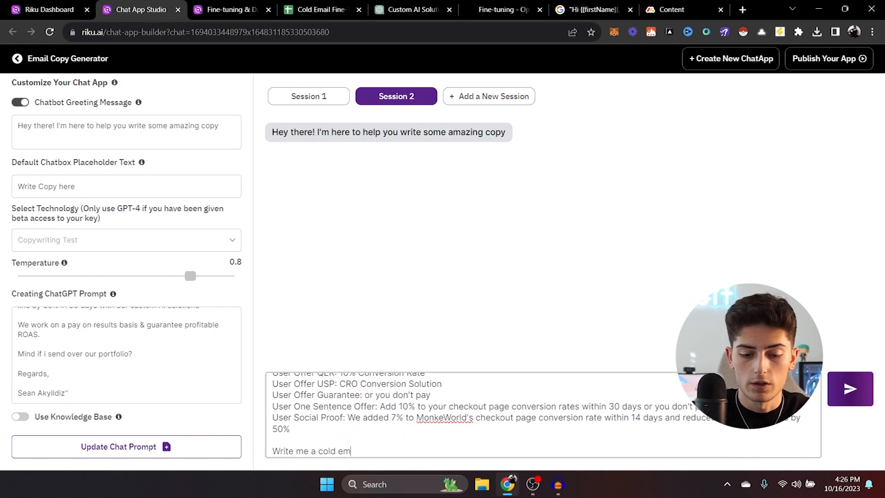
pyautogui.click(839, 394)
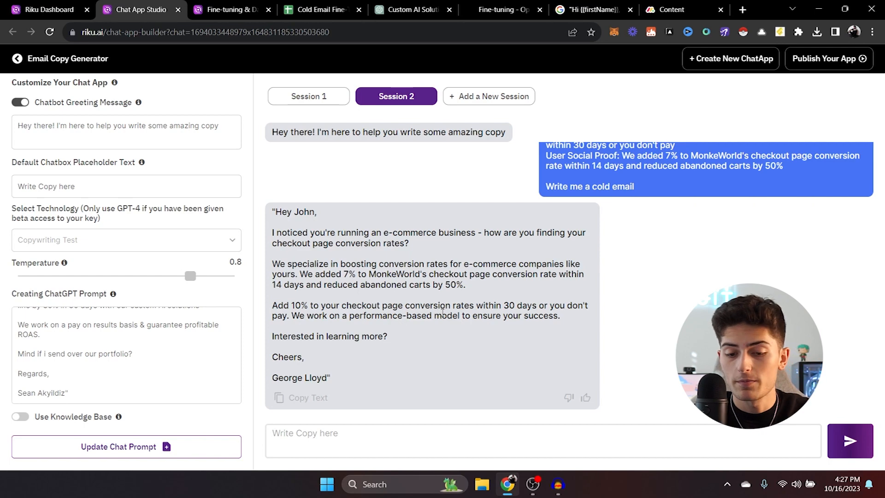
# Reopen Session 1 and review its generated cold email for comparison with the one in Session 2.
pyautogui.click(293, 100)
pyautogui.scroll(5, 443, 209)
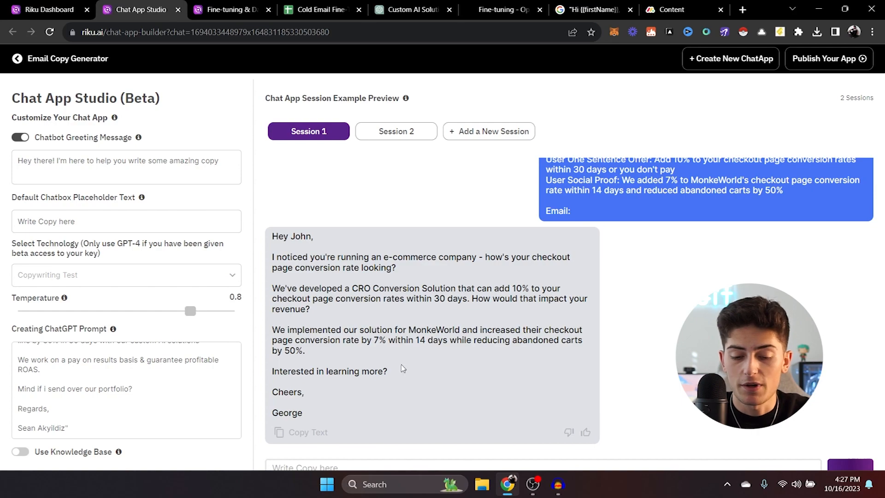
pyautogui.scroll(10, 349, 393)
pyautogui.scroll(-10, 349, 392)
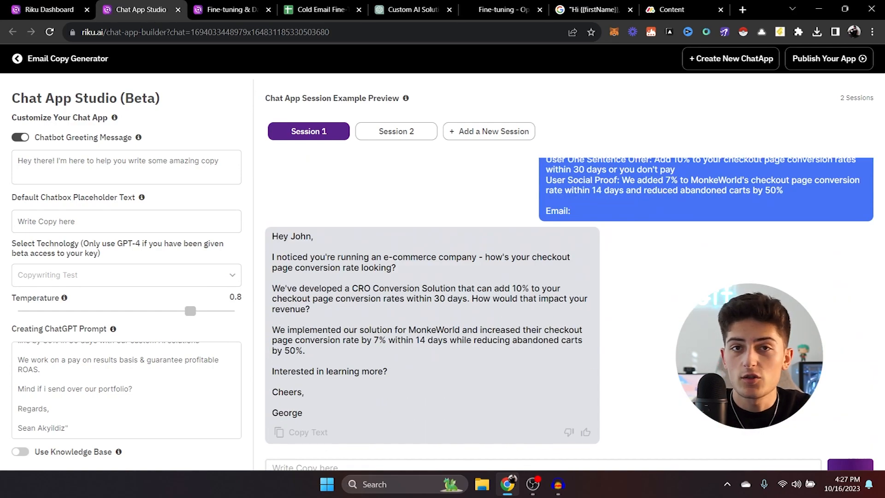
# In a new ChatGPT GPT-3.5 chat, submit the copied business information followed by "Write me a cold email based on this business".
pyautogui.click(404, 10)
pyautogui.click(45, 62)
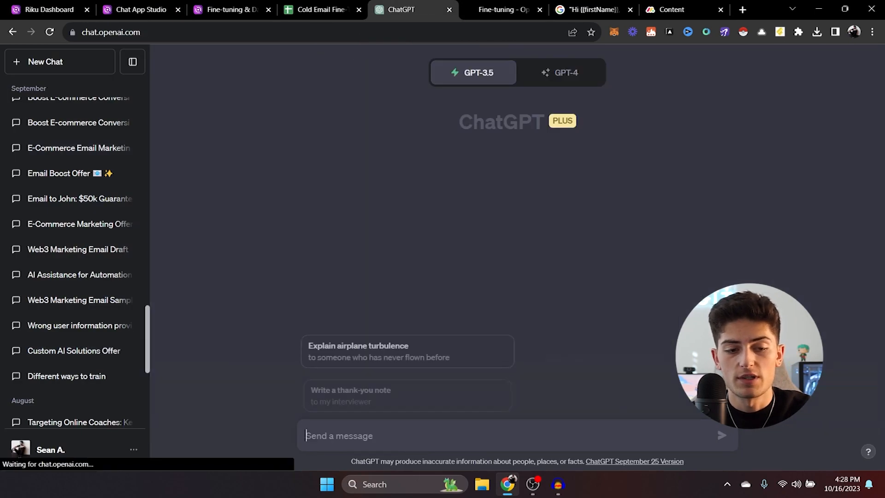
pyautogui.hotkey('ctrl', 'v')
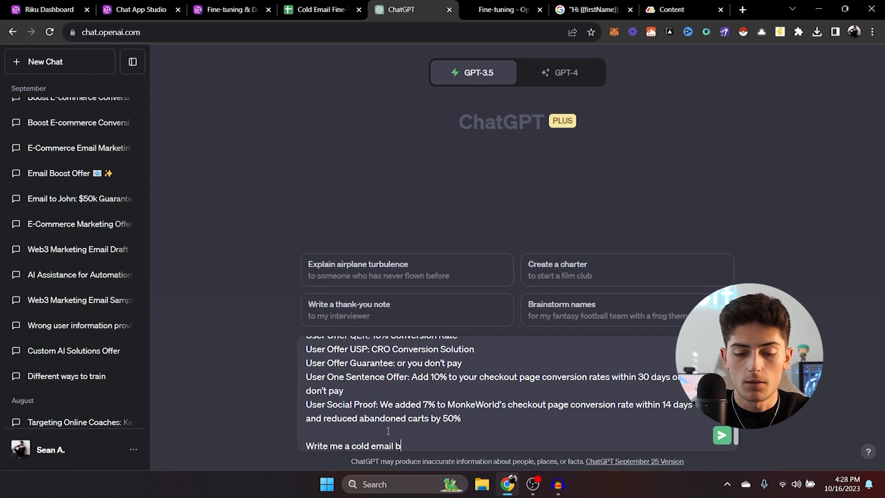
pyautogui.write('iness.')
pyautogui.press('Return')
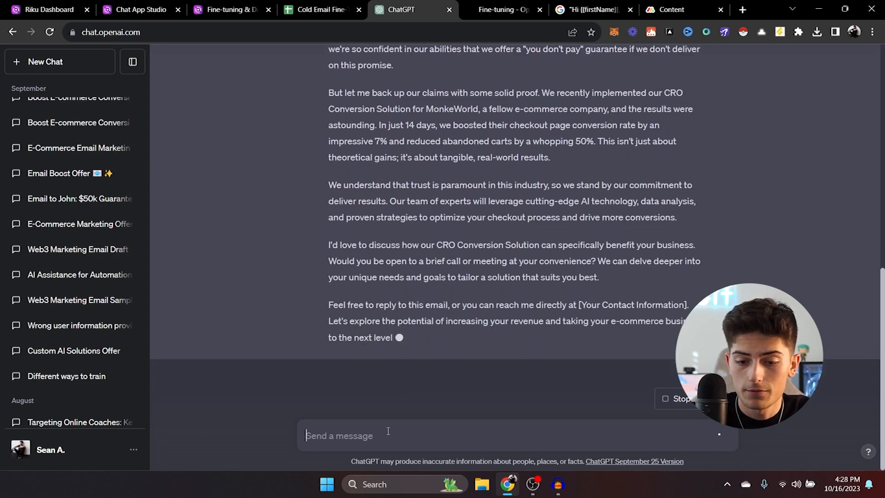
# Review the GPT-3.5 cold email, ask for a shorter version, and look over the rewritten reply.
pyautogui.scroll(3, 516, 248)
pyautogui.scroll(-6, 515, 249)
pyautogui.scroll(4, 515, 249)
pyautogui.write('Make it ')
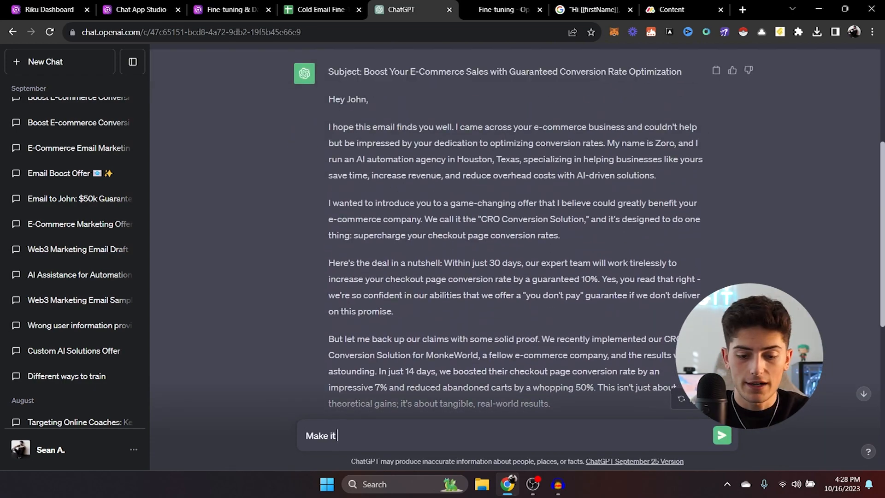
pyautogui.write('sho')
pyautogui.press('Return')
pyautogui.scroll(-11, 420, 391)
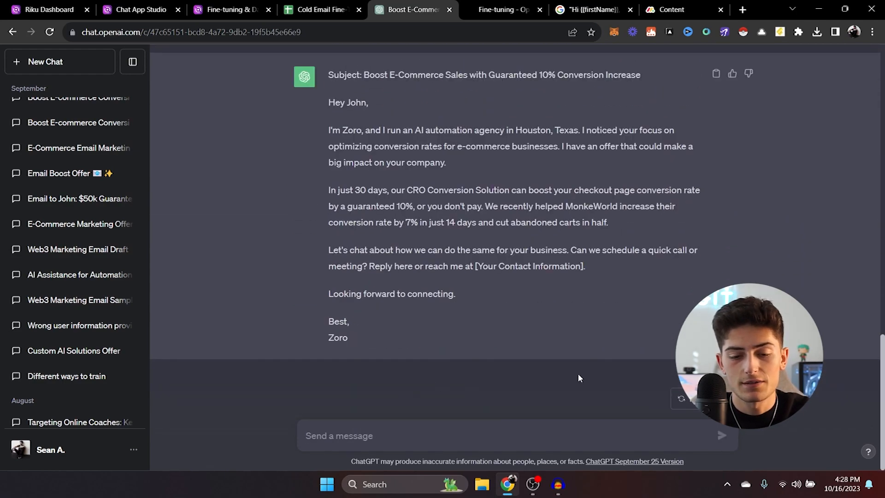
pyautogui.scroll(16, 580, 378)
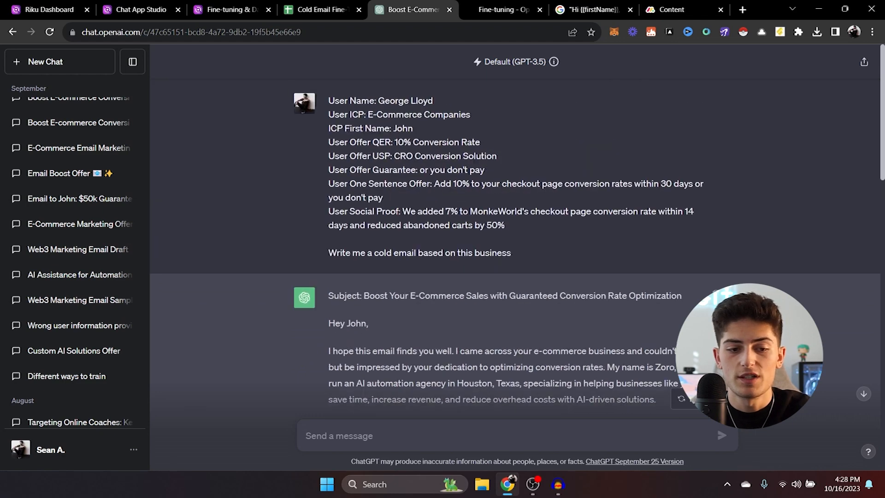
# In a new GPT-4 chat, submit the same business information followed by "Write a cold outreach based on this business information".
pyautogui.click(60, 62)
pyautogui.click(561, 72)
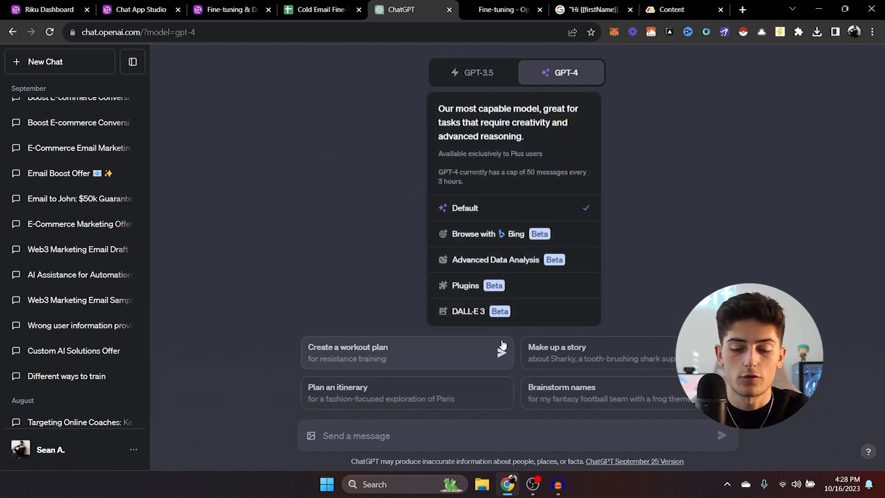
pyautogui.click(399, 436)
pyautogui.hotkey('ctrl', 'v')
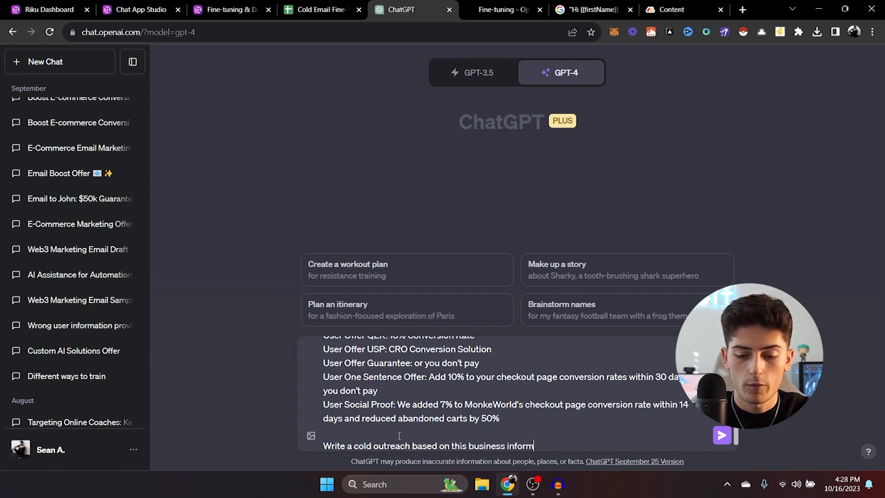
pyautogui.press('Return')
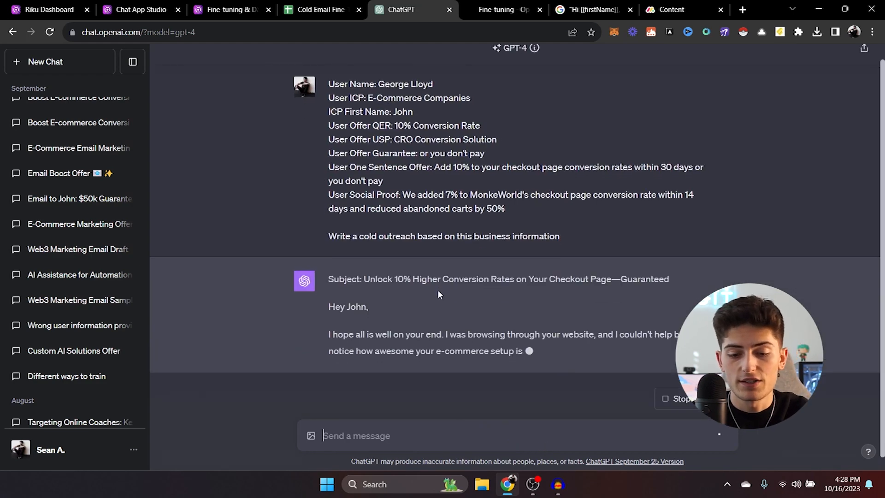
pyautogui.scroll(-2, 438, 289)
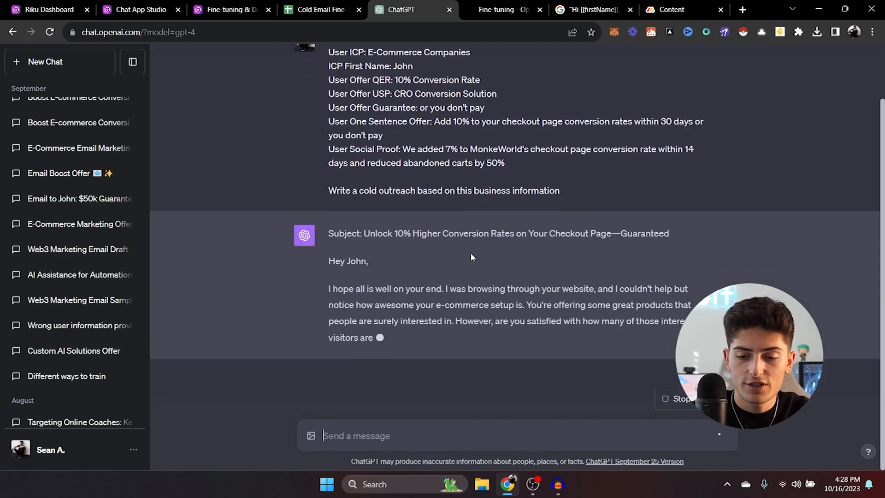